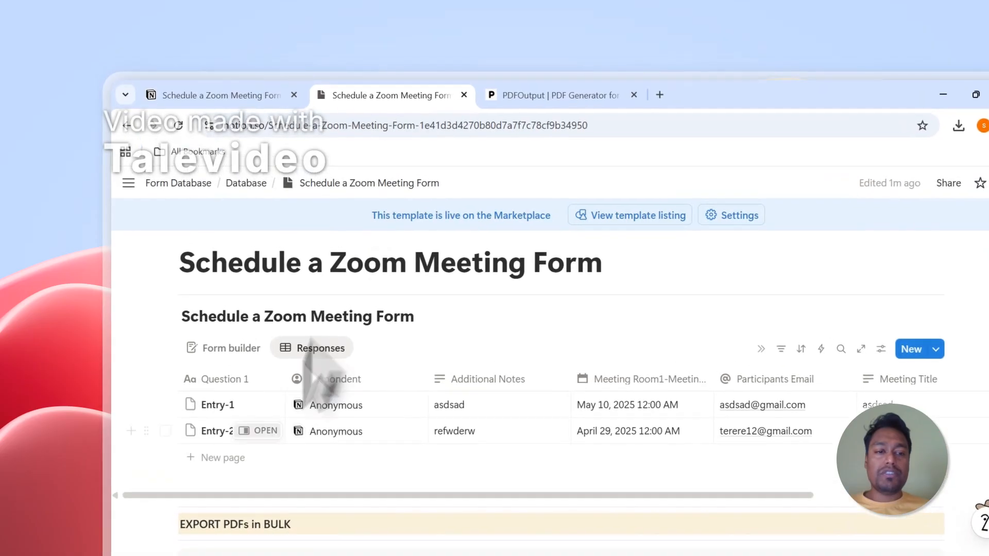
click(165, 407)
click(165, 433)
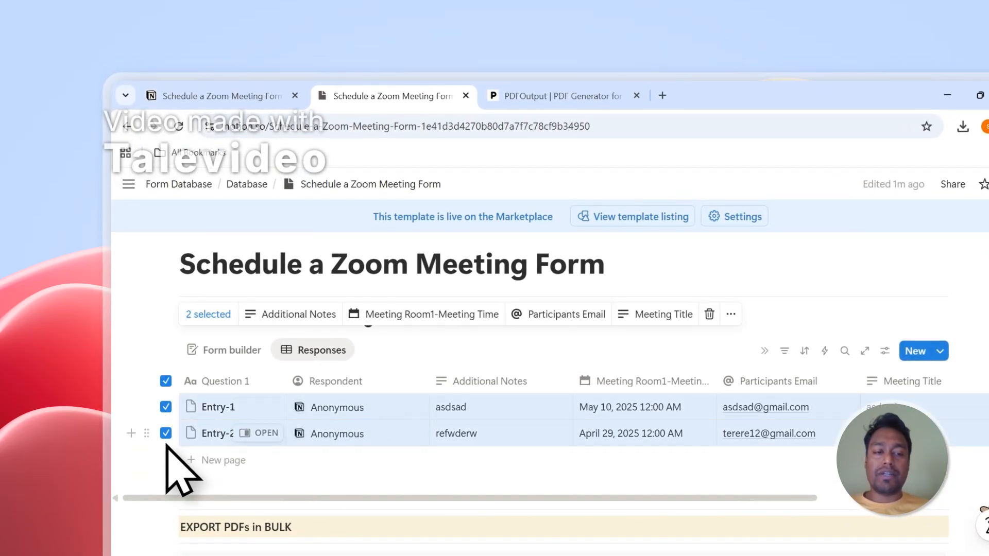
click(165, 407)
click(165, 433)
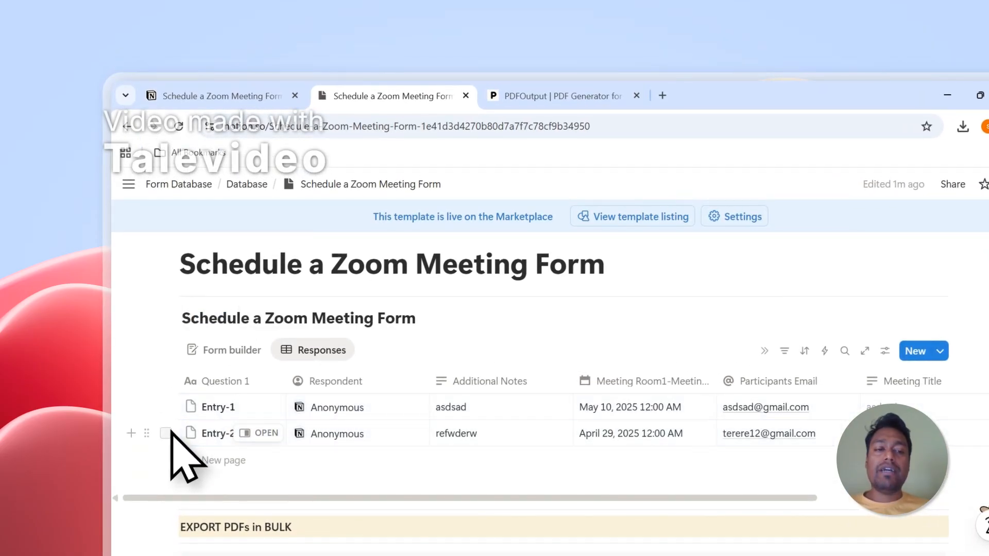
click(166, 407)
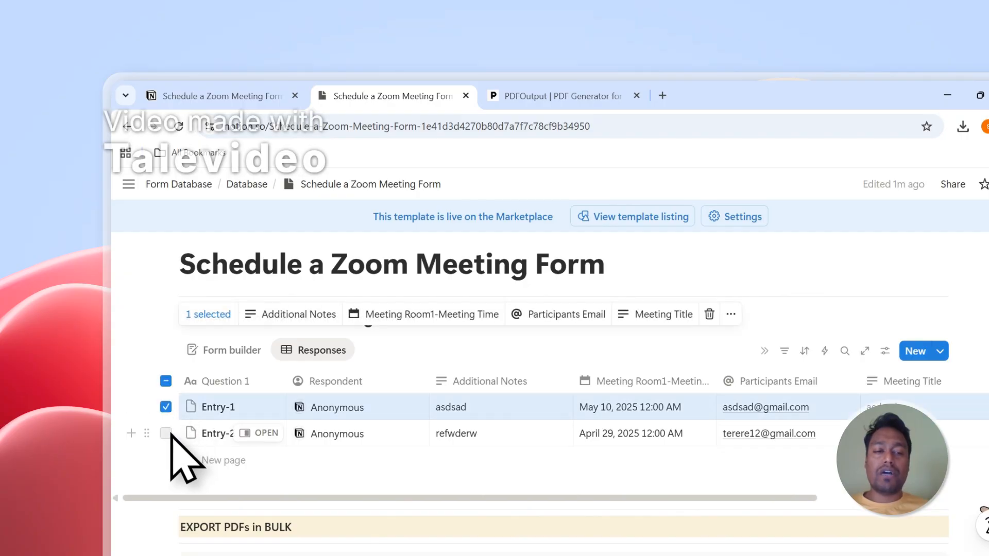
click(166, 434)
click(166, 382)
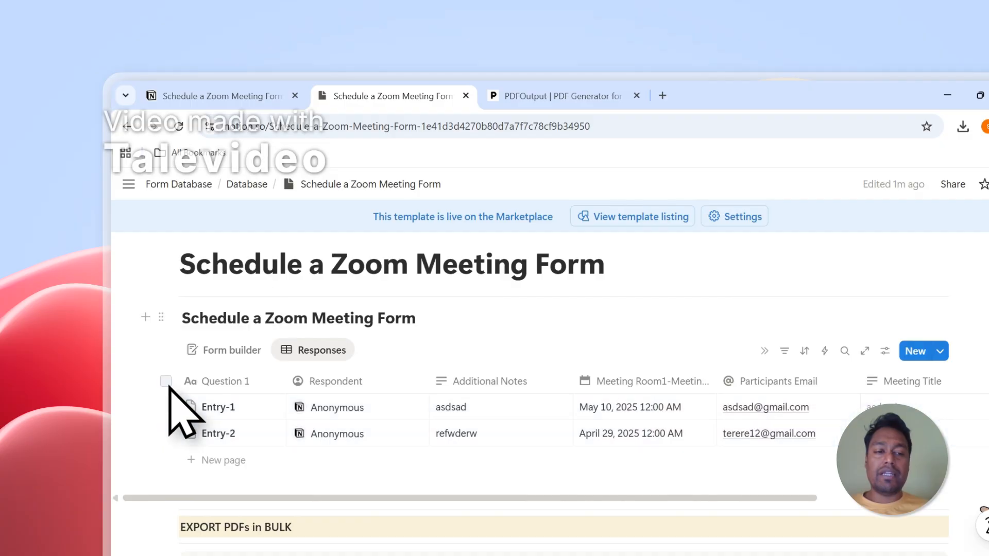
click(165, 407)
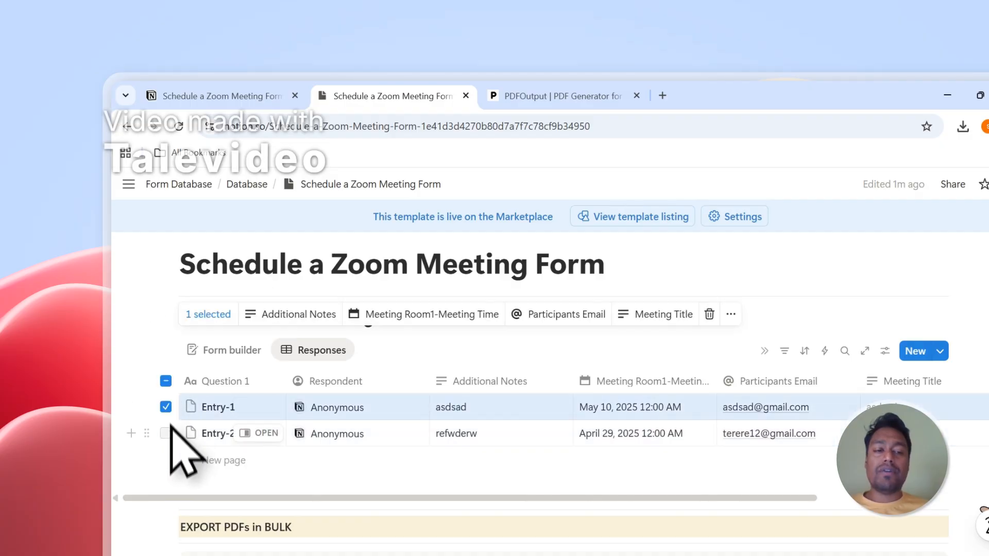
click(165, 433)
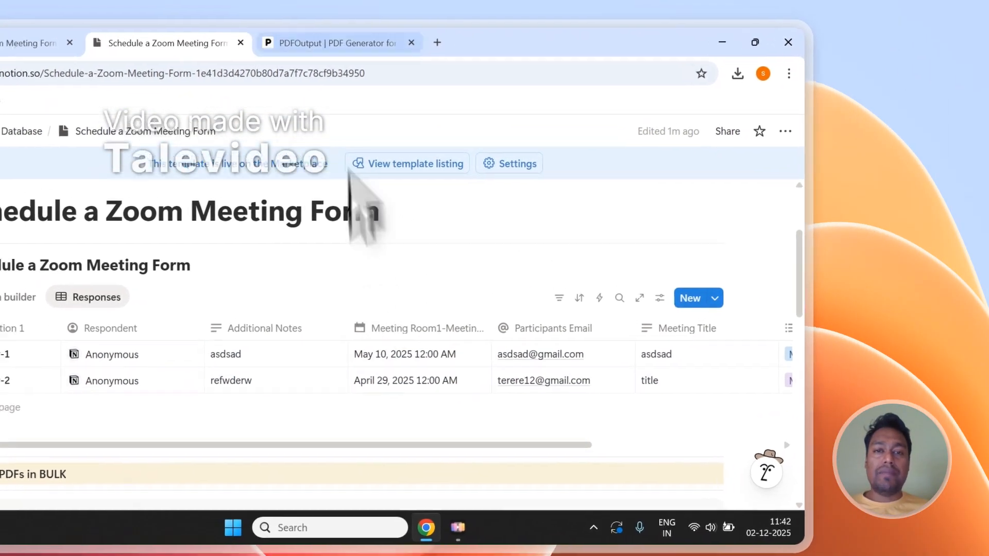
- Switch to the PDFOutput website and review its introduction on generating PDFs from Google Docs using a Notion database
click(571, 101)
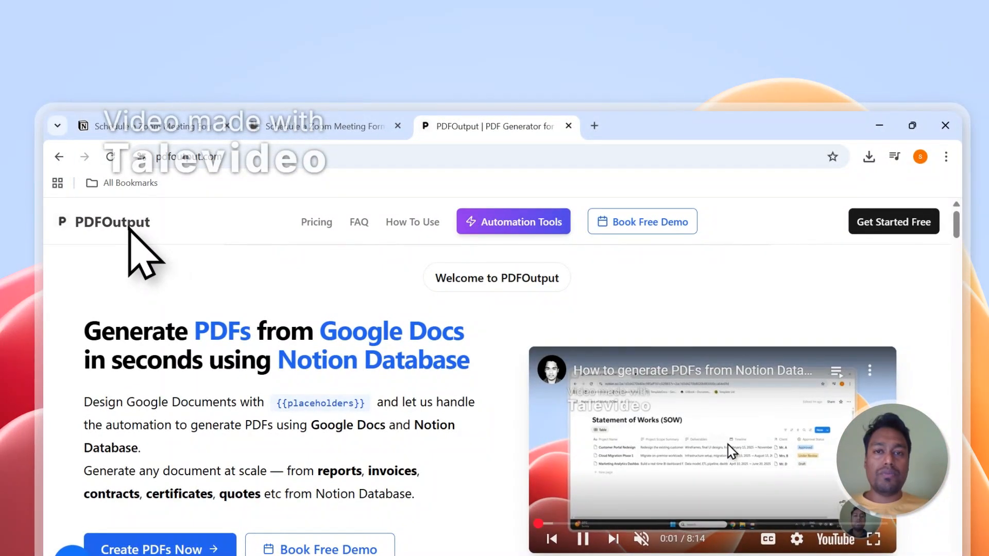
drag(197, 335, 239, 332)
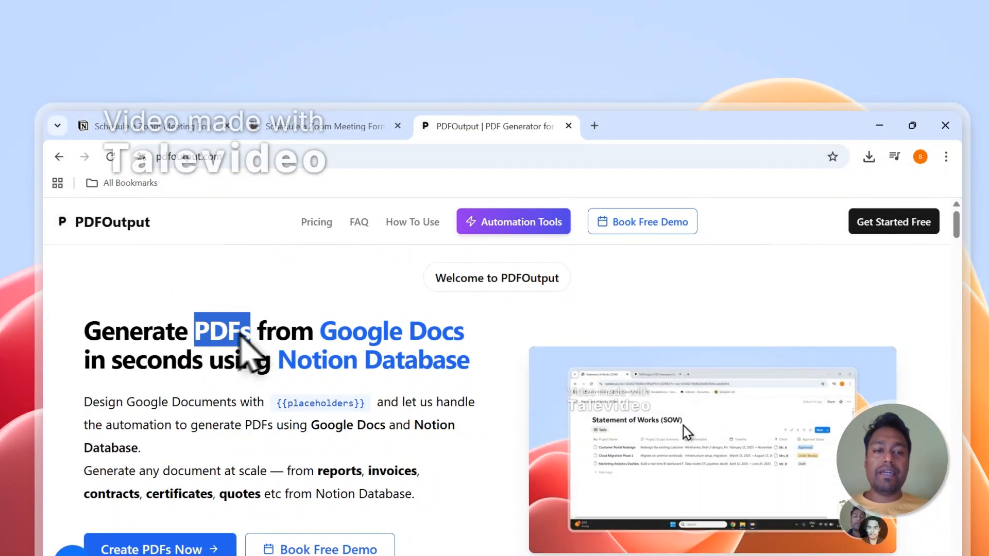
drag(324, 334, 463, 336)
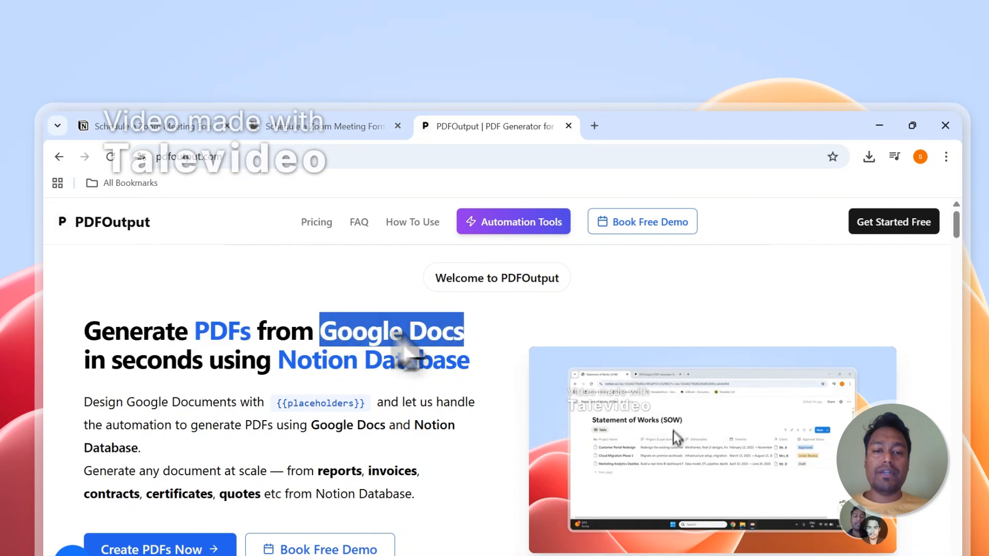
drag(278, 360, 469, 363)
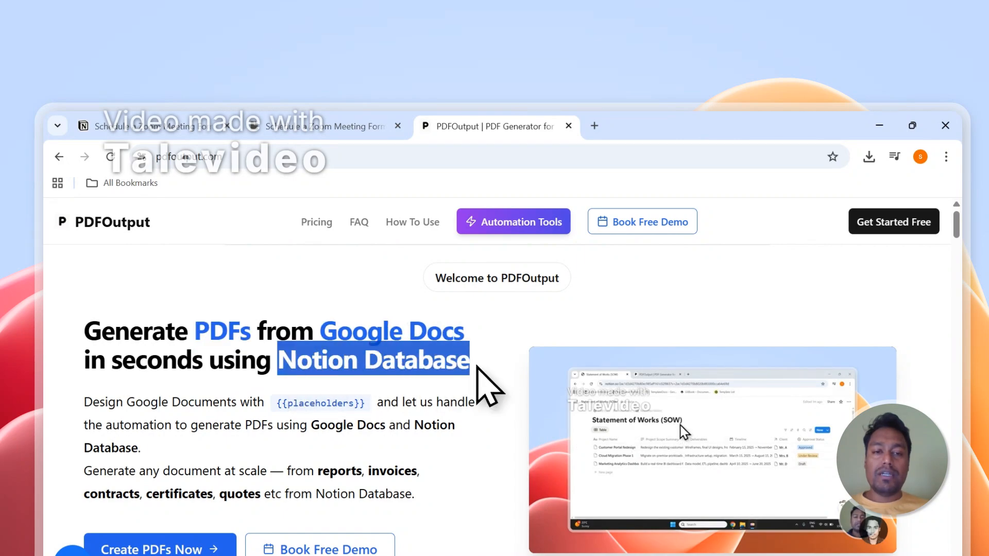
click(457, 349)
drag(325, 332, 362, 334)
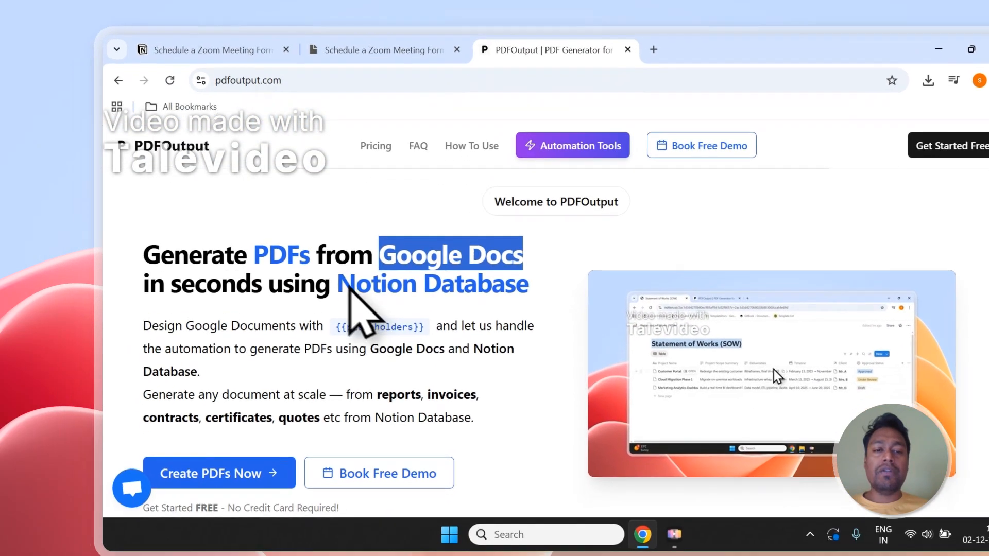
drag(277, 362, 468, 363)
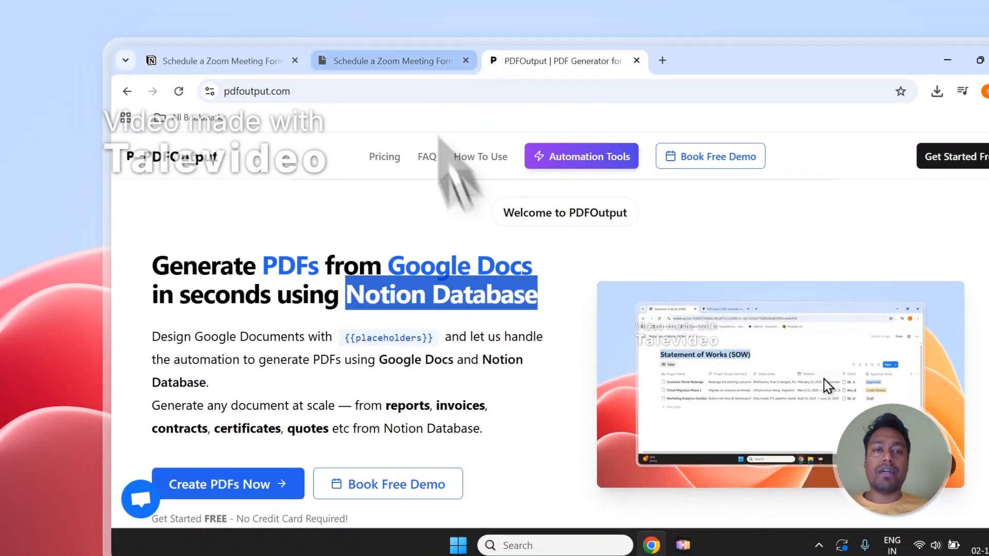
click(384, 40)
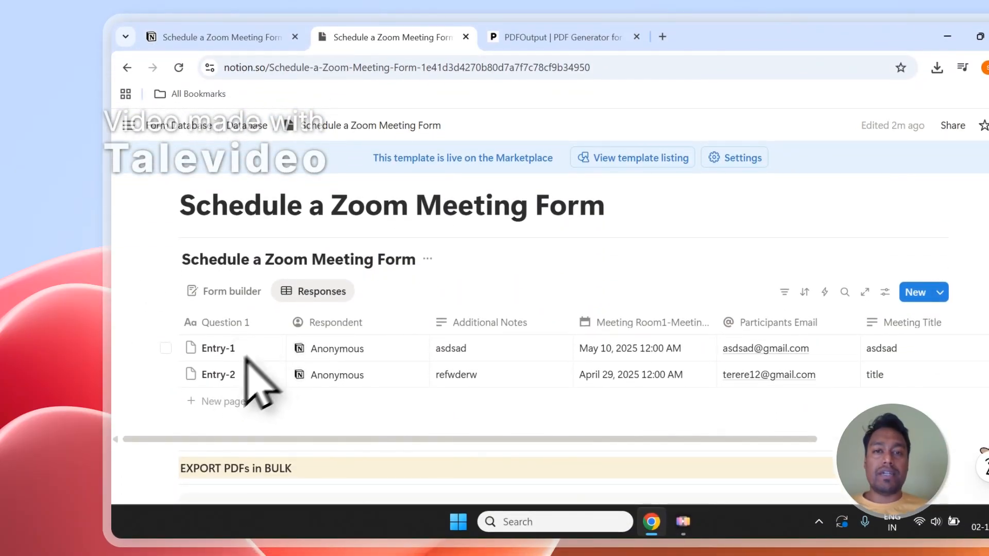
click(547, 36)
scroll(374, 304, down, 2)
scroll(373, 308, up, 1)
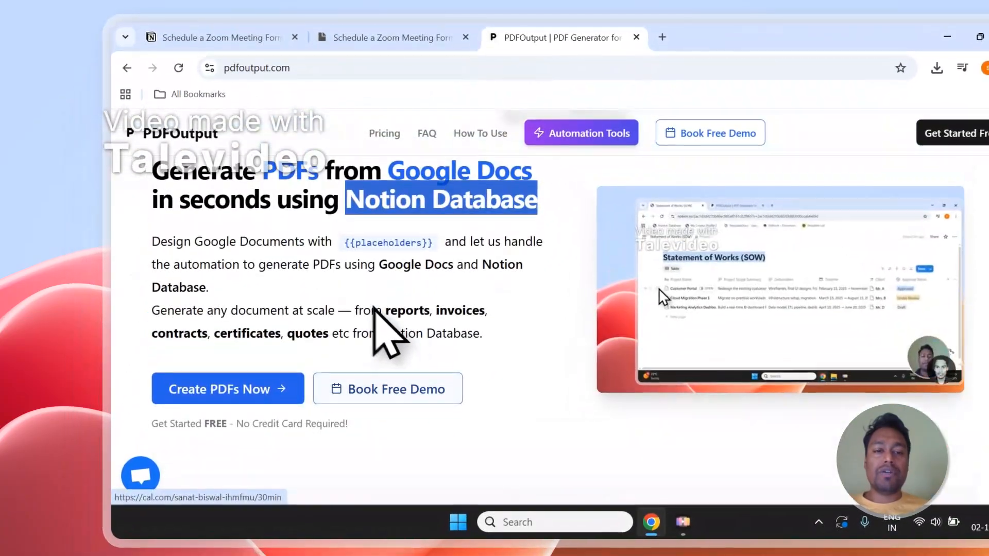
double_click(456, 311)
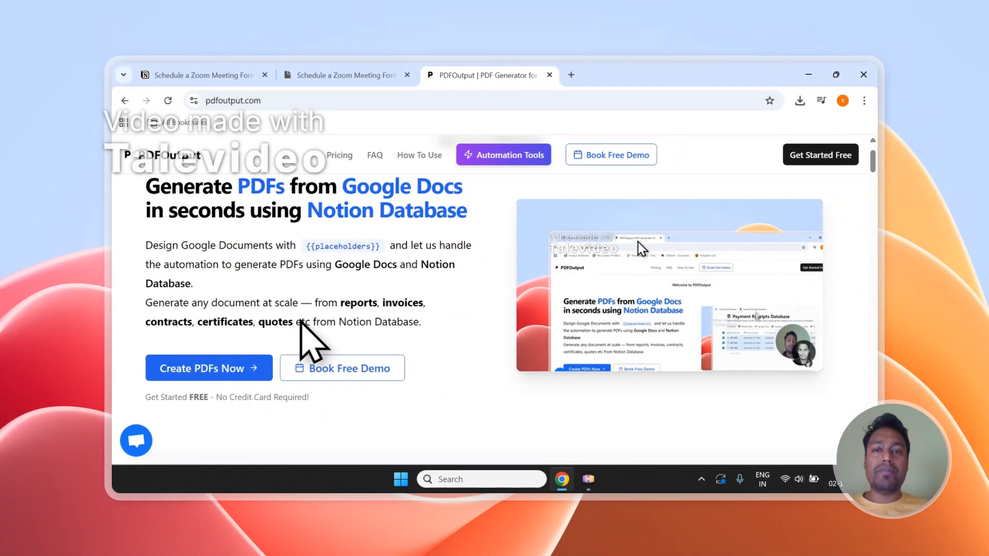
scroll(341, 304, up, 1)
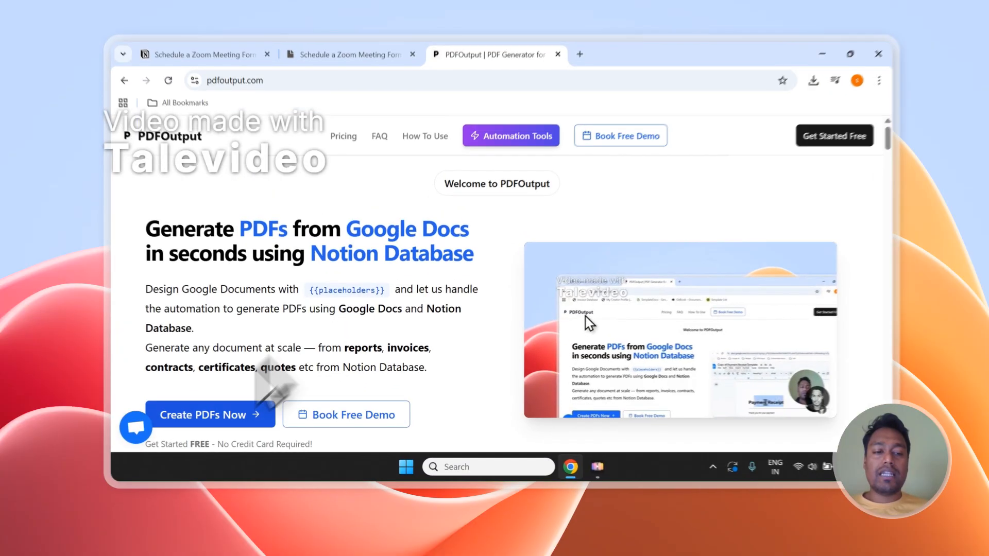
- Start creating PDFs on PDFOutput and sign in with a saved Google account
click(211, 415)
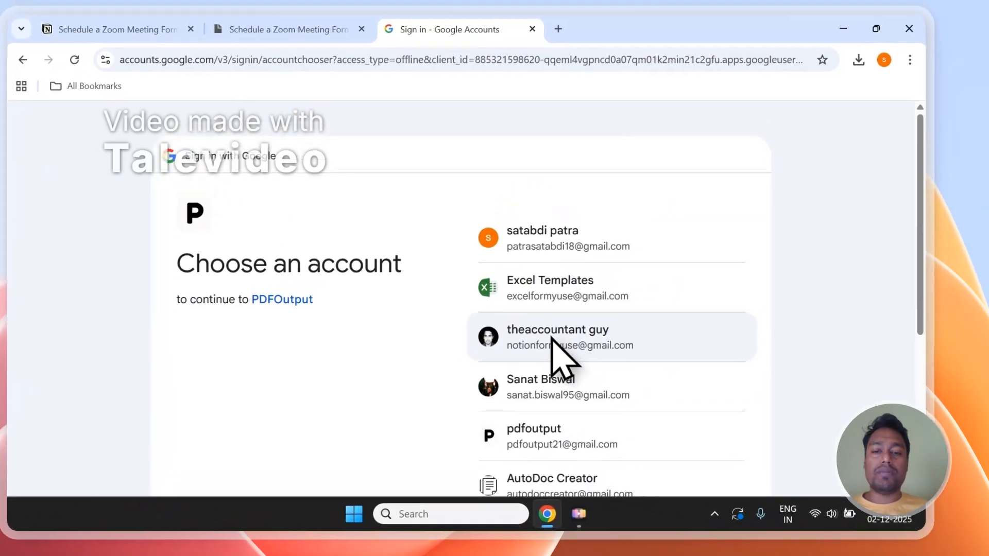
click(655, 162)
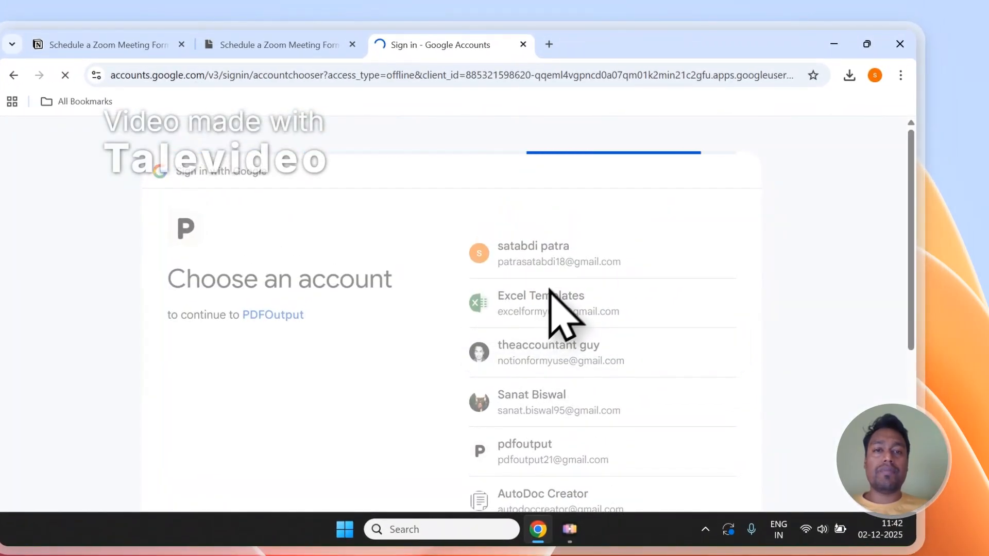
click(664, 394)
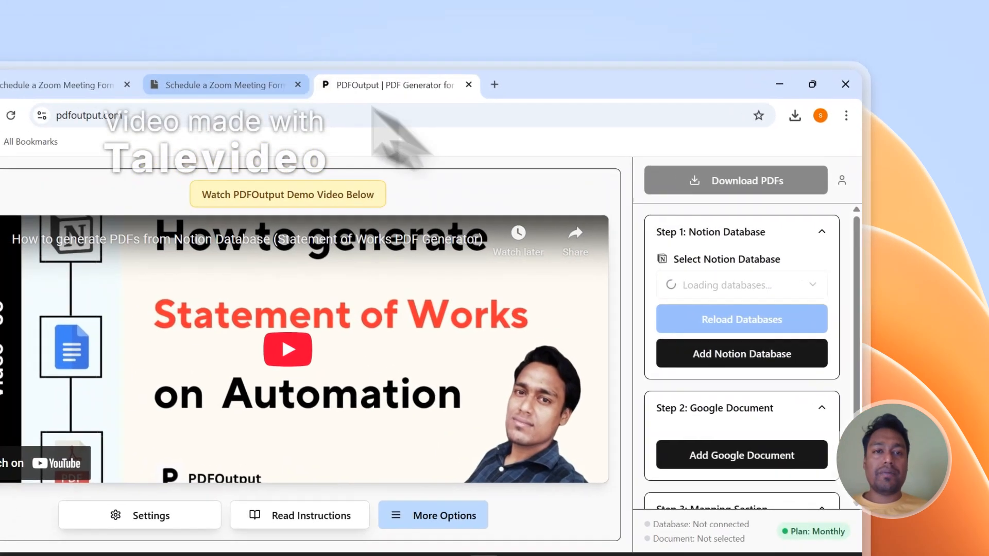
- Go back to the Notion page and copy its title "Schedule a Zoom Meeting Form"
click(149, 45)
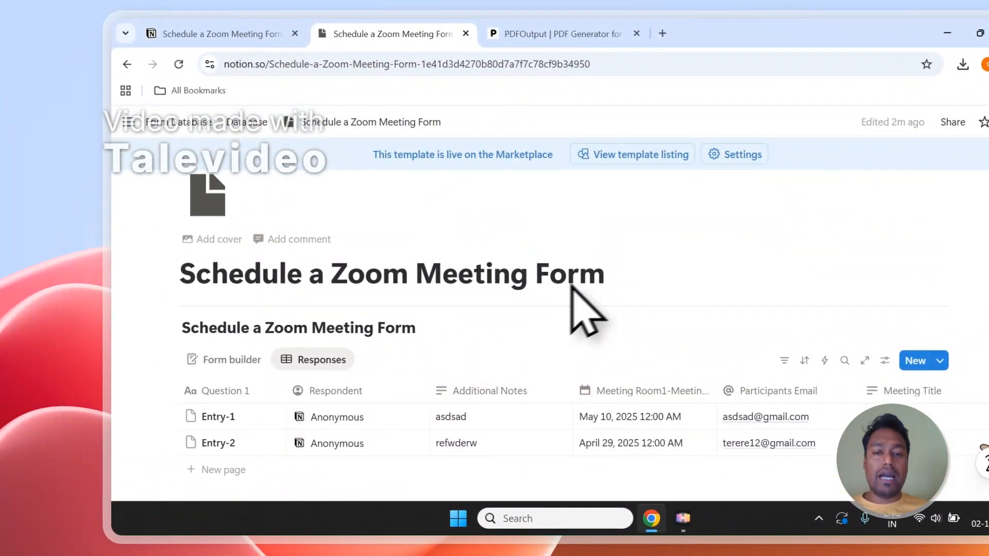
drag(604, 277, 195, 304)
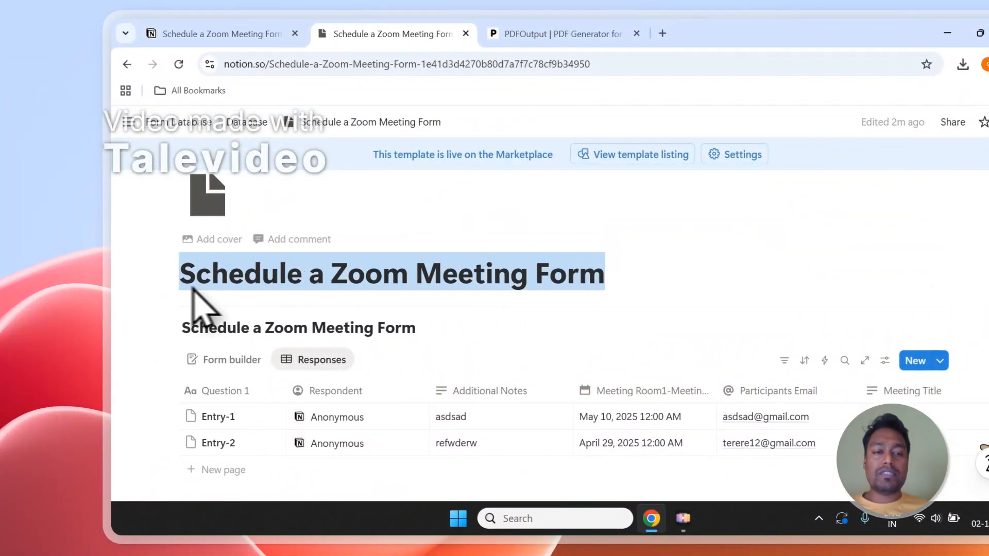
right_click(227, 284)
click(242, 226)
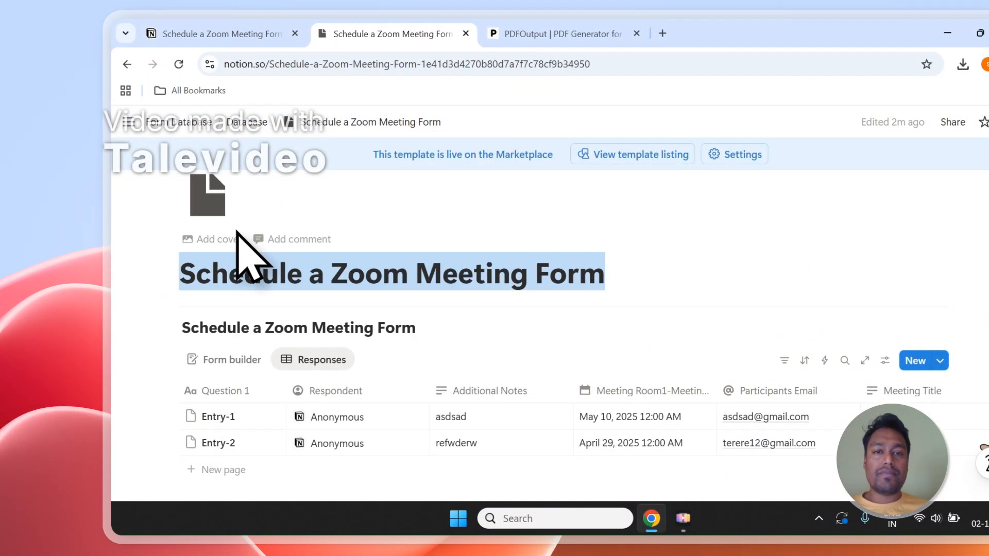
- Return to PDFOutput and look through its setup steps for the Notion database, Google document and property mapping
click(530, 35)
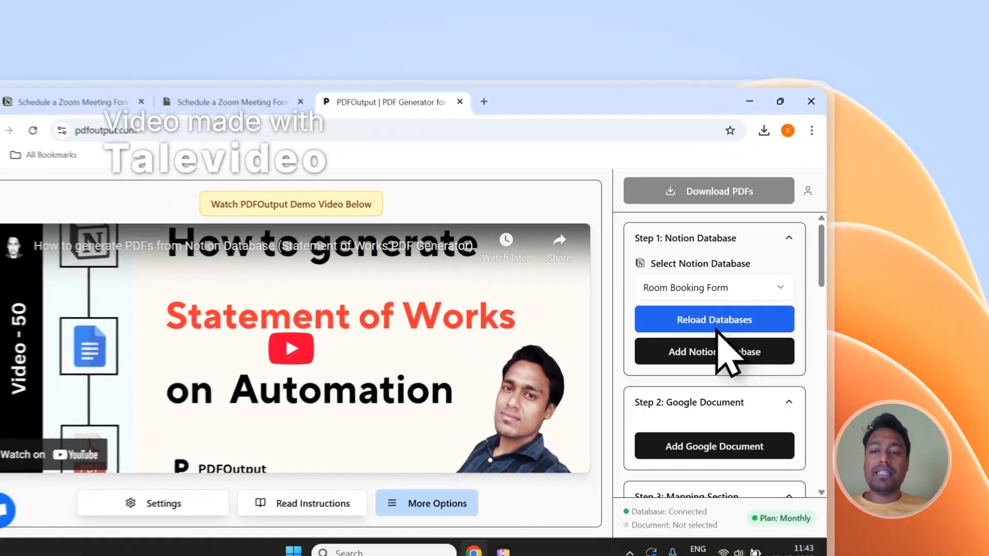
scroll(718, 331, down, 2)
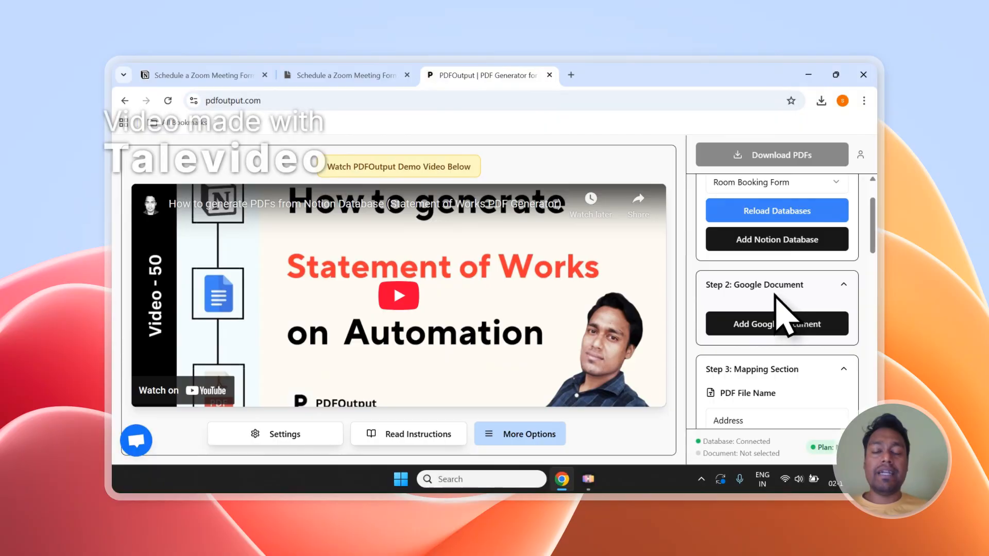
scroll(783, 304, down, 10)
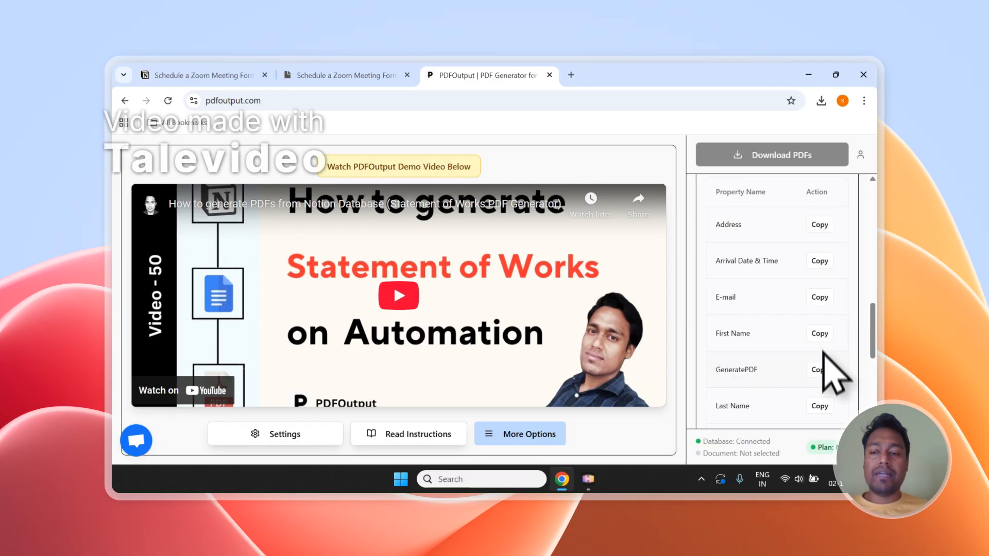
scroll(823, 317, down, 3)
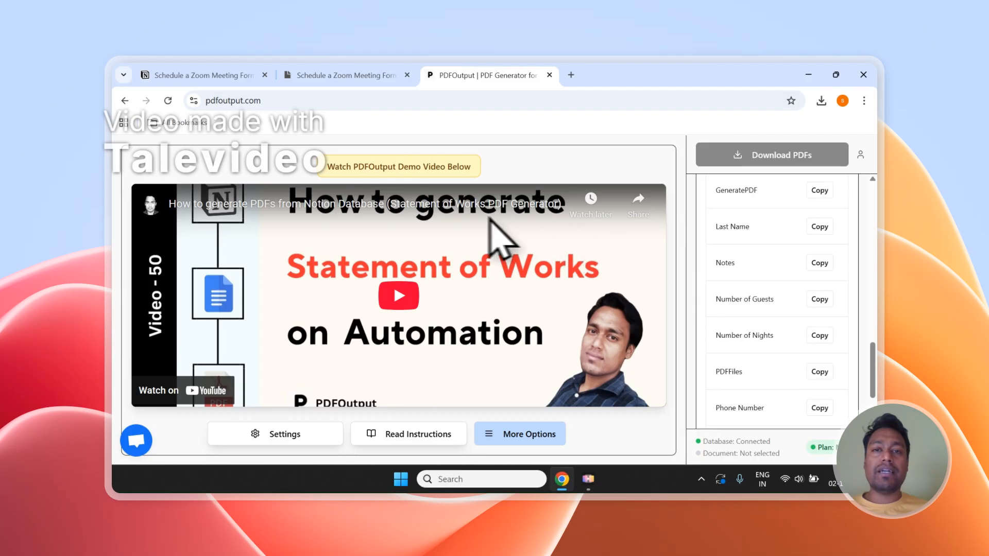
scroll(757, 283, up, 10)
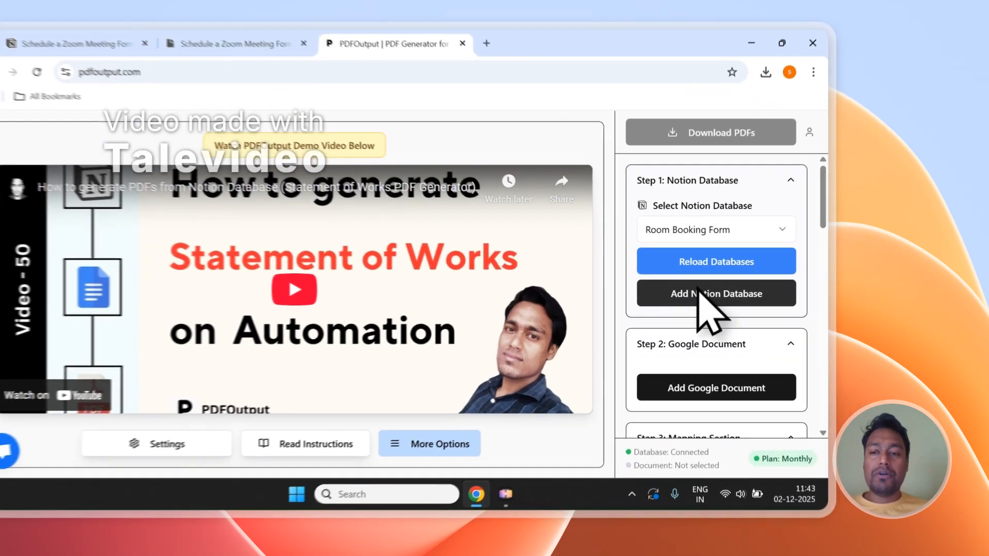
- Start adding a Notion database in PDFOutput, and copy the title "Schedule a Zoom Meeting Form" from the Notion page
click(699, 289)
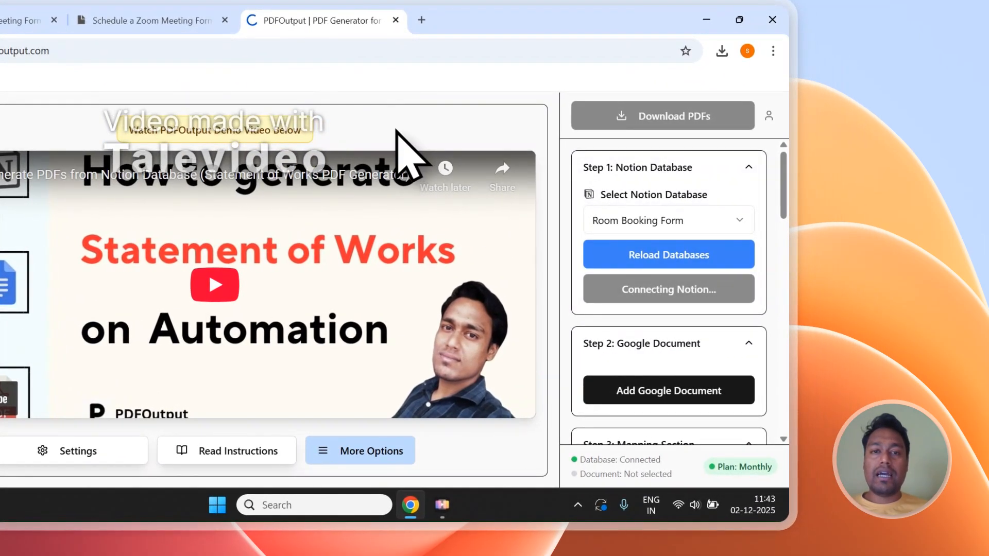
click(206, 19)
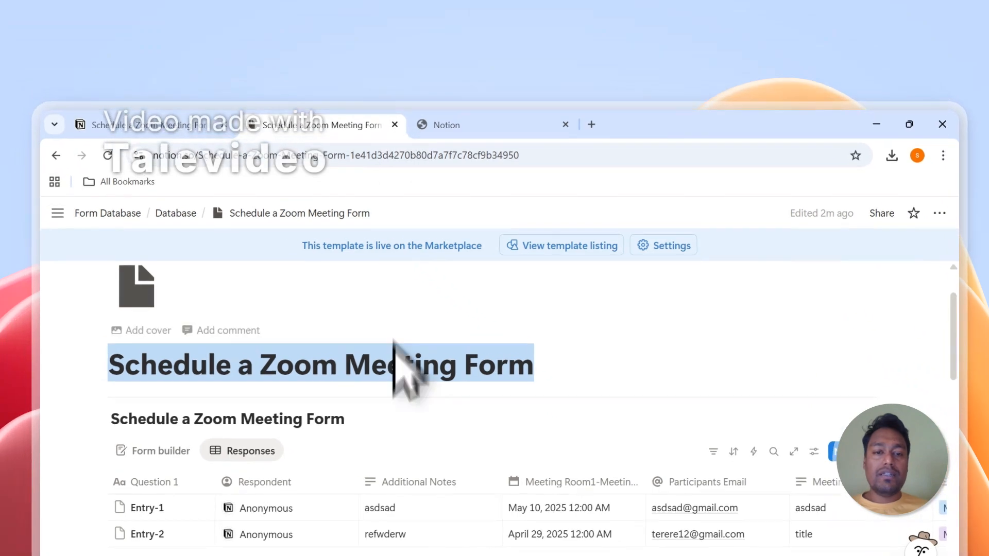
click(390, 364)
drag(536, 367, 143, 367)
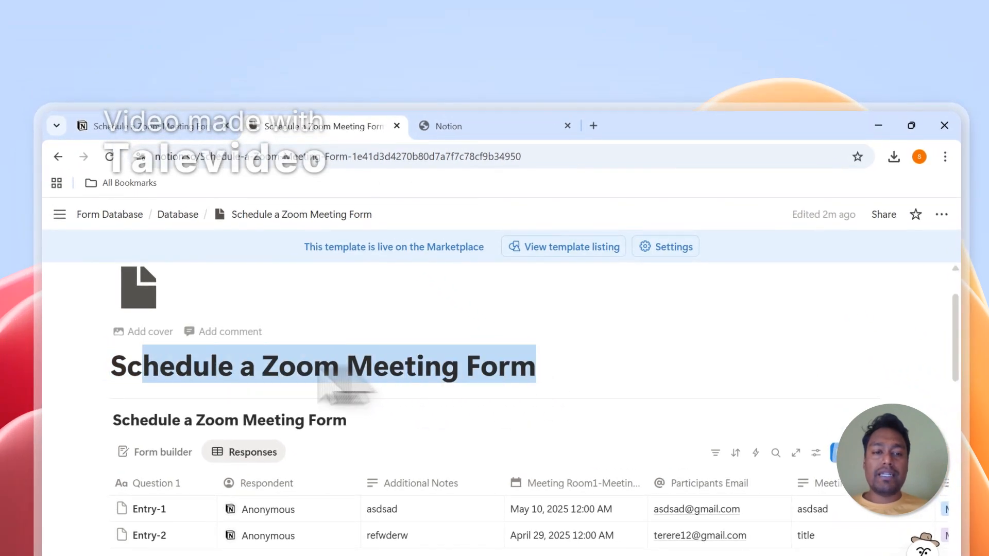
right_click(120, 367)
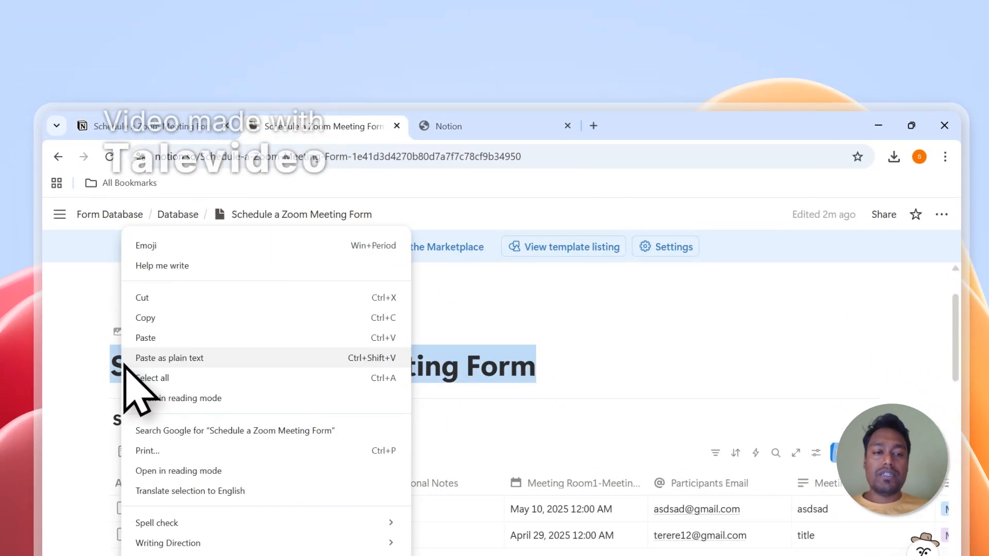
click(170, 317)
- Proceed to page selection in the Notion connection request and search the pages for "Schedule a Zoom Meeting Form"
click(536, 126)
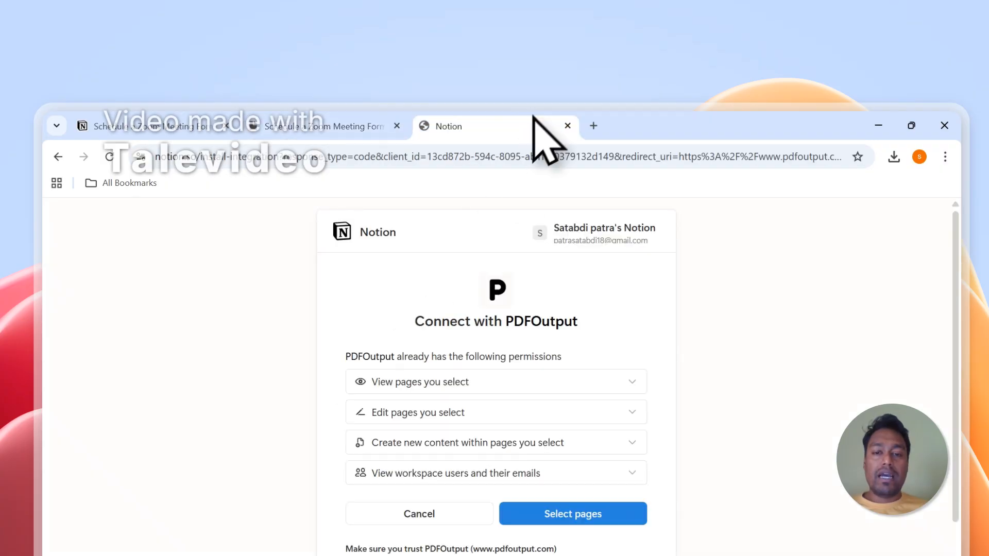
click(586, 512)
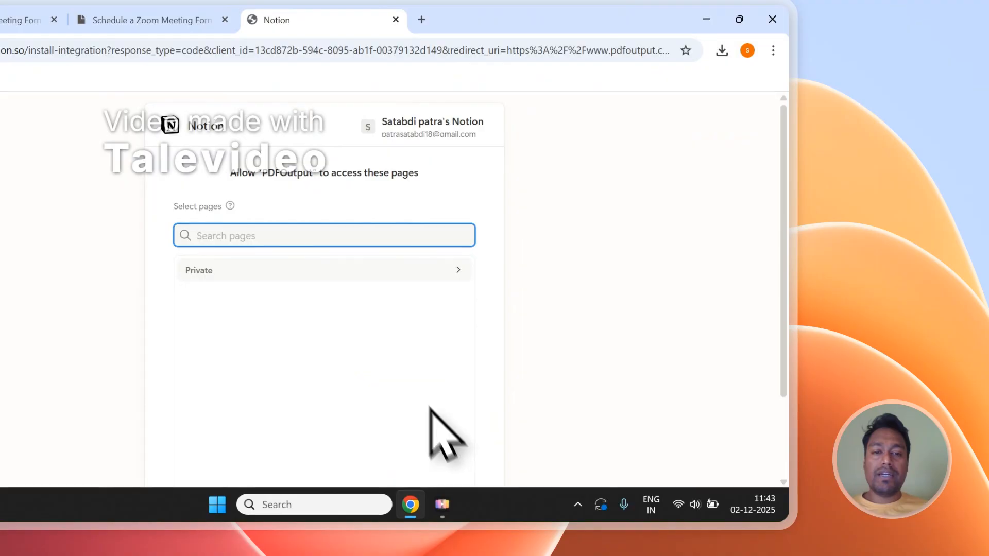
right_click(229, 242)
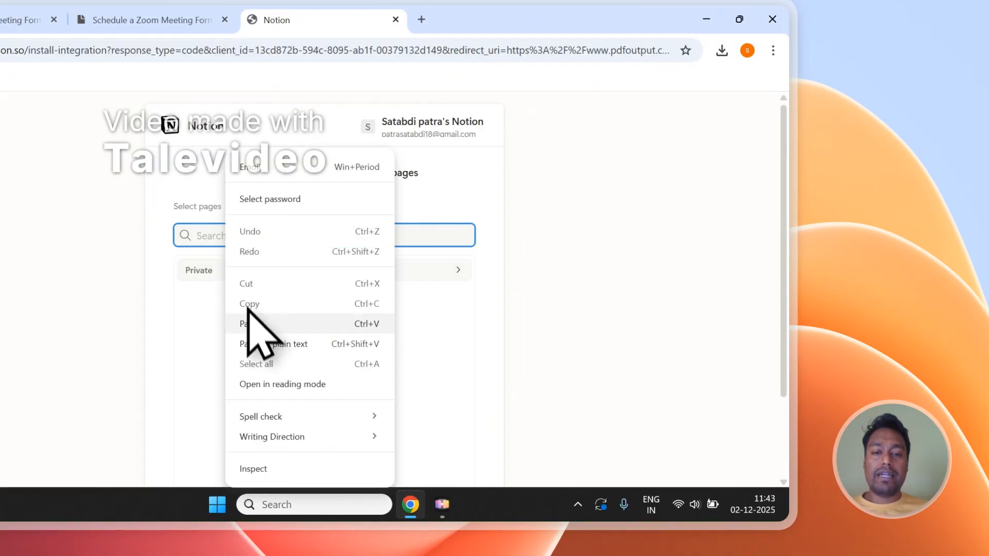
click(248, 322)
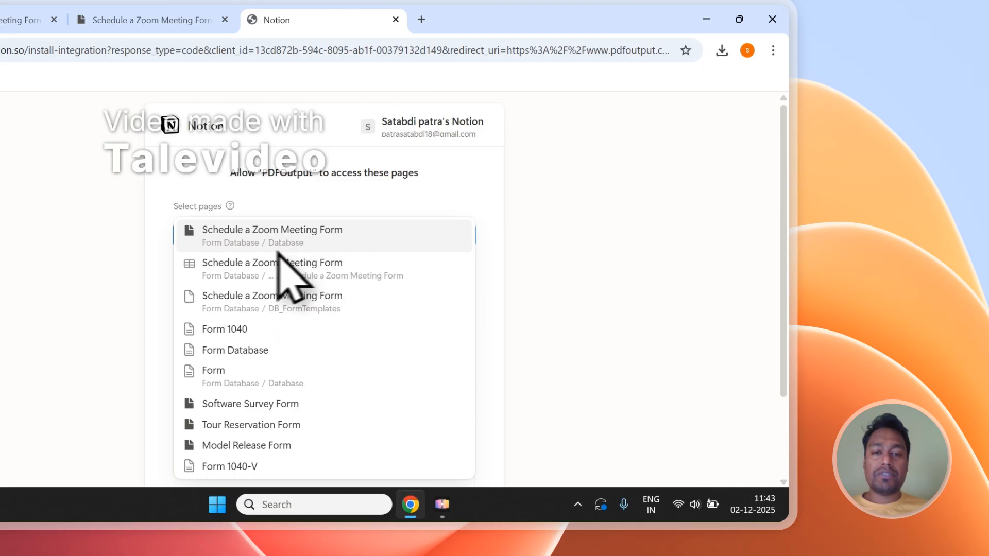
- Select the "Schedule a Zoom Meeting Form" page under Form Database / Database as accessible to PDFOutput
click(260, 241)
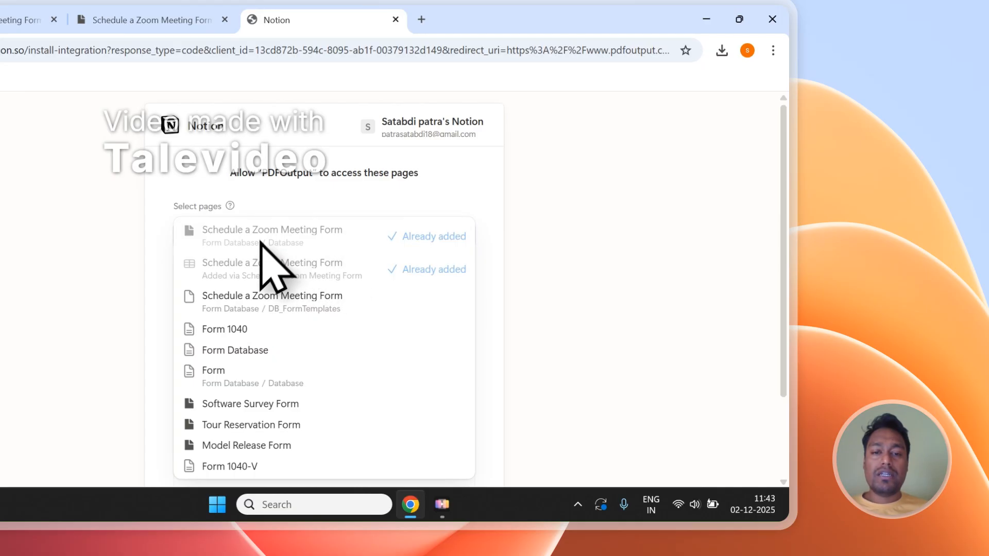
click(389, 201)
click(241, 297)
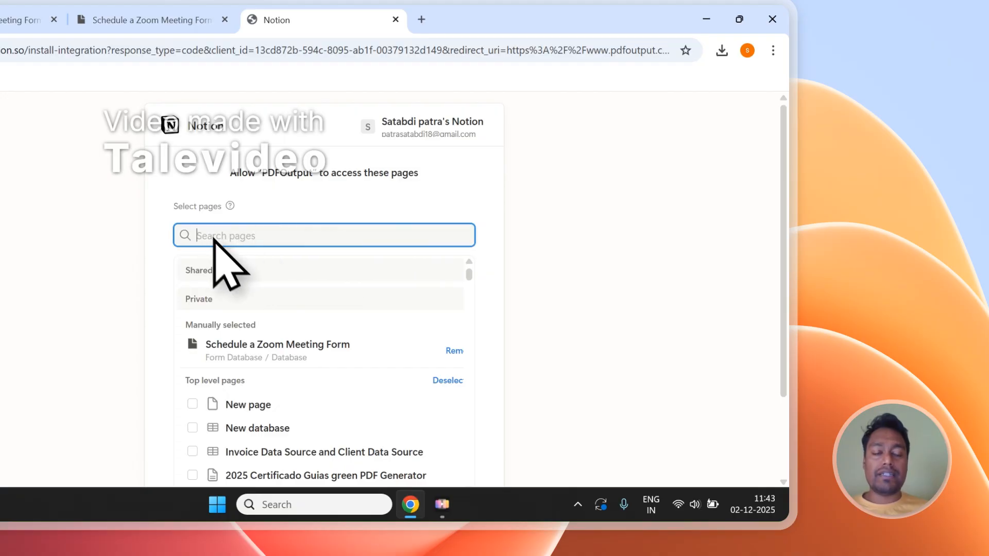
- Review the manually selected page in the access list and compare it with the "Schedule a Zoom Meeting Form" page in Notion
scroll(213, 239, down, 1)
scroll(232, 237, down, 2)
scroll(208, 237, up, 1)
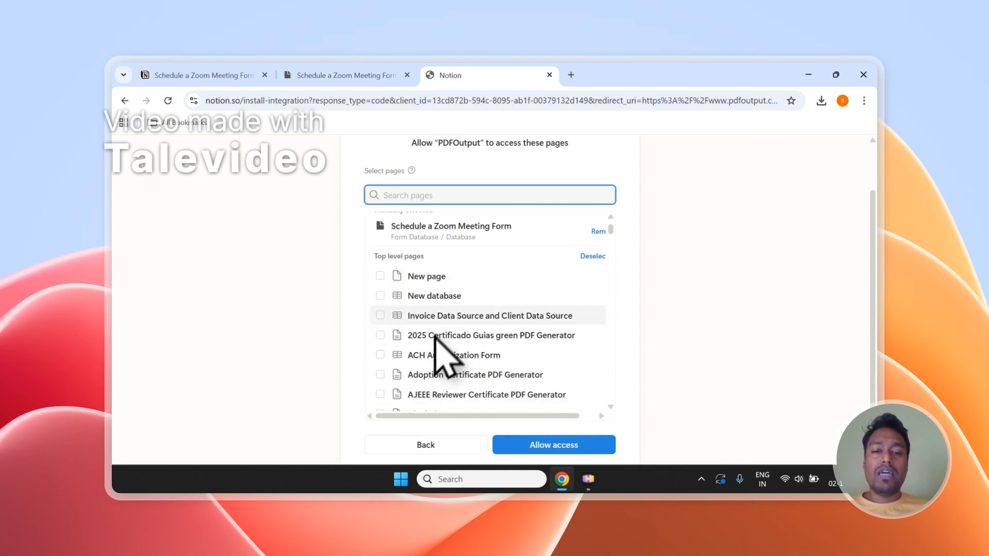
scroll(435, 336, up, 2)
scroll(435, 335, down, 2)
scroll(426, 325, up, 1)
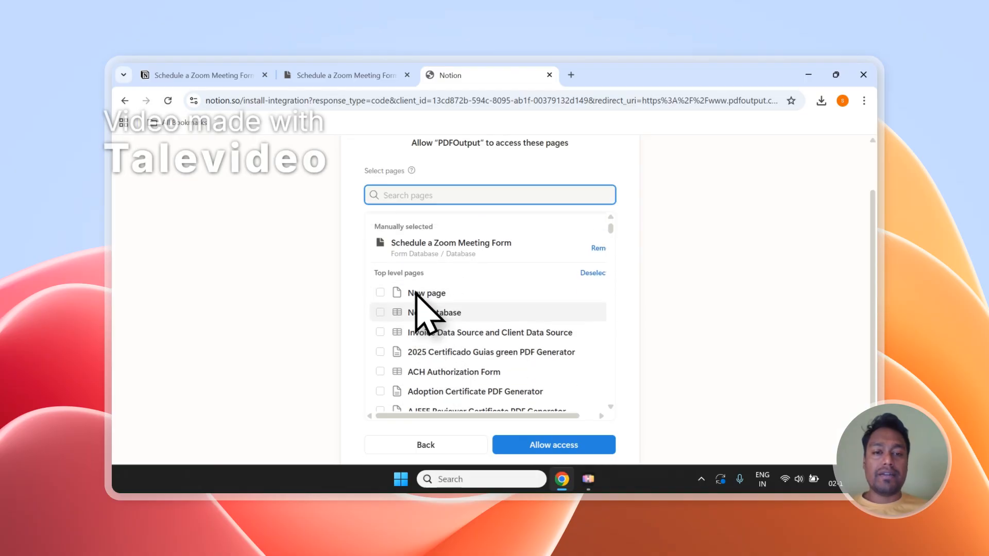
scroll(420, 299, up, 2)
click(391, 75)
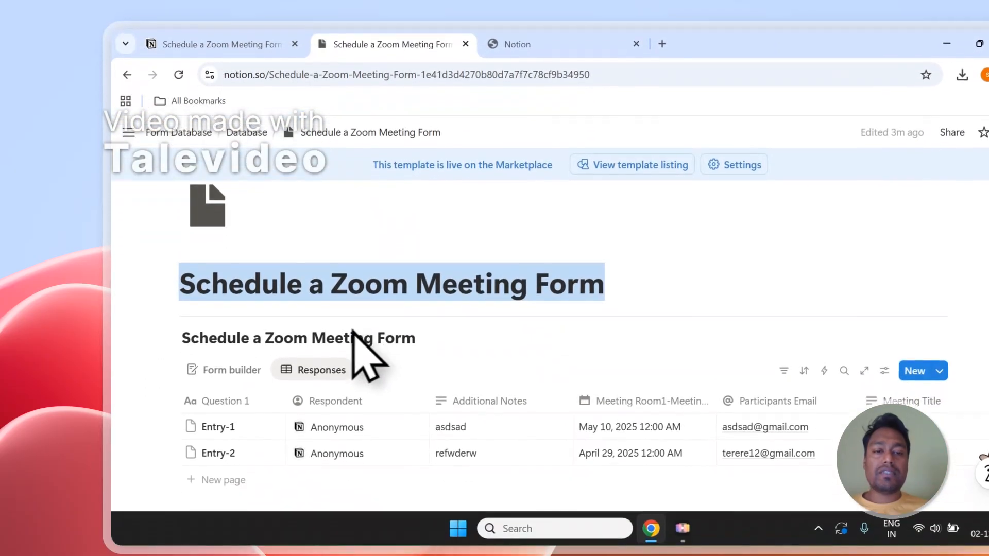
click(408, 286)
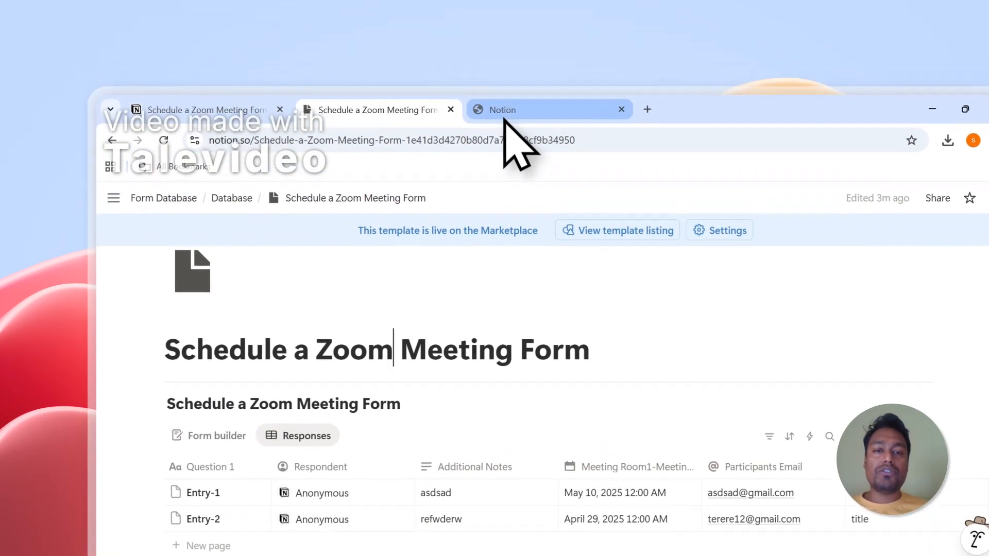
click(515, 18)
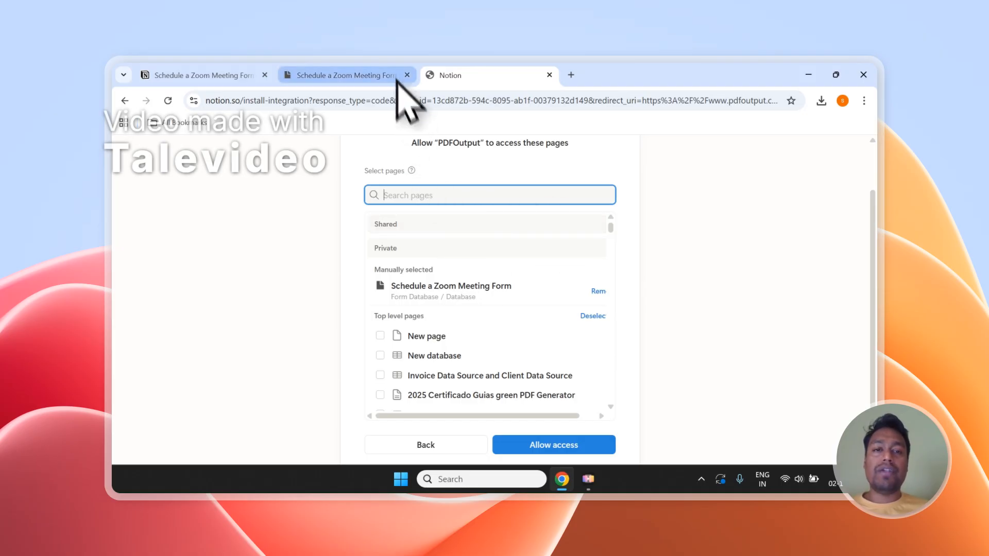
- Allow PDFOutput to access the selected Notion page and dismiss the connection notification in PDFOutput
scroll(417, 206, up, 1)
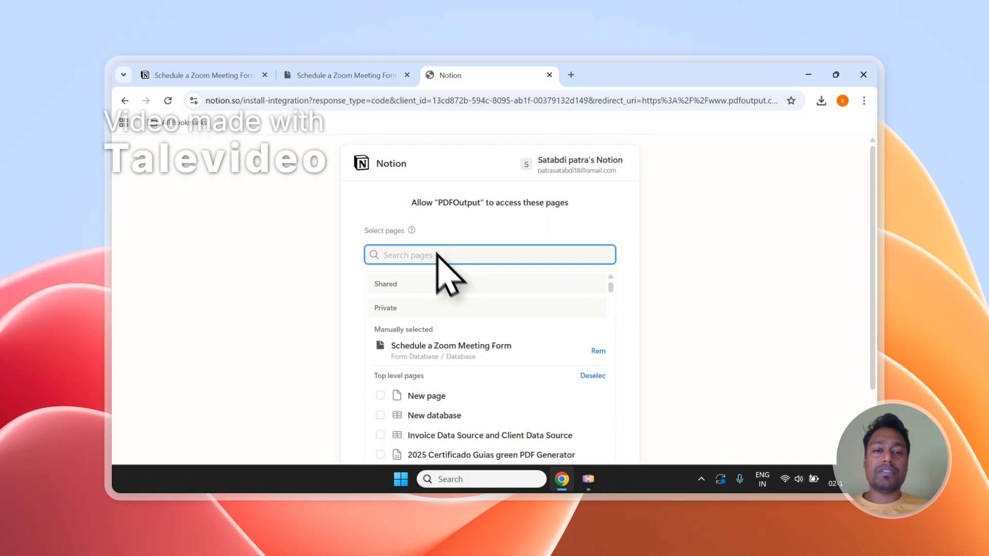
scroll(613, 304, down, 10)
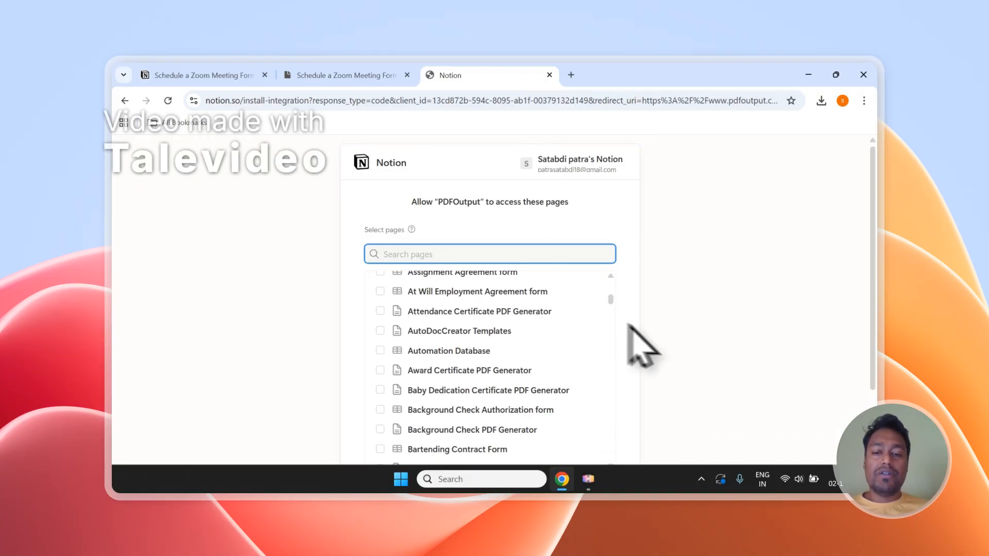
scroll(659, 389, down, 2)
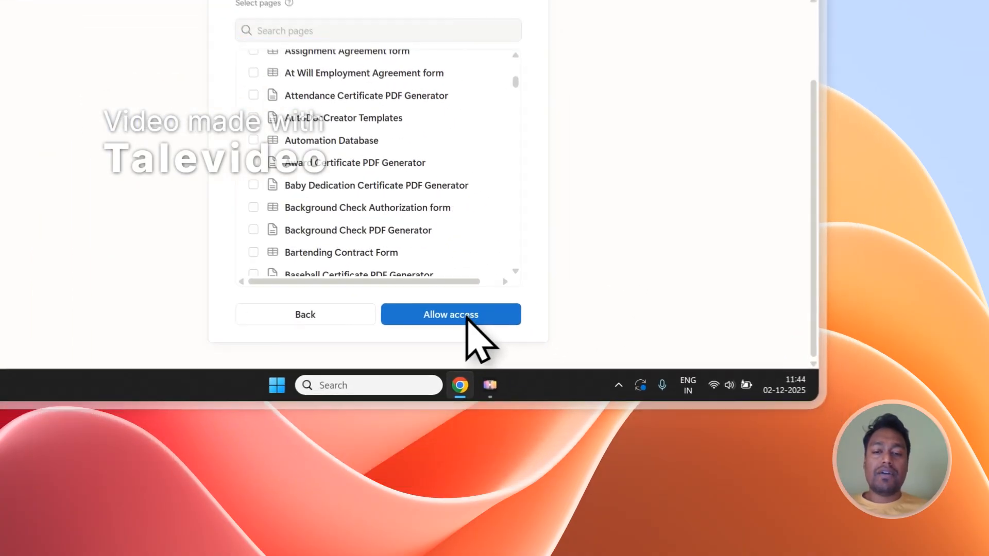
click(466, 315)
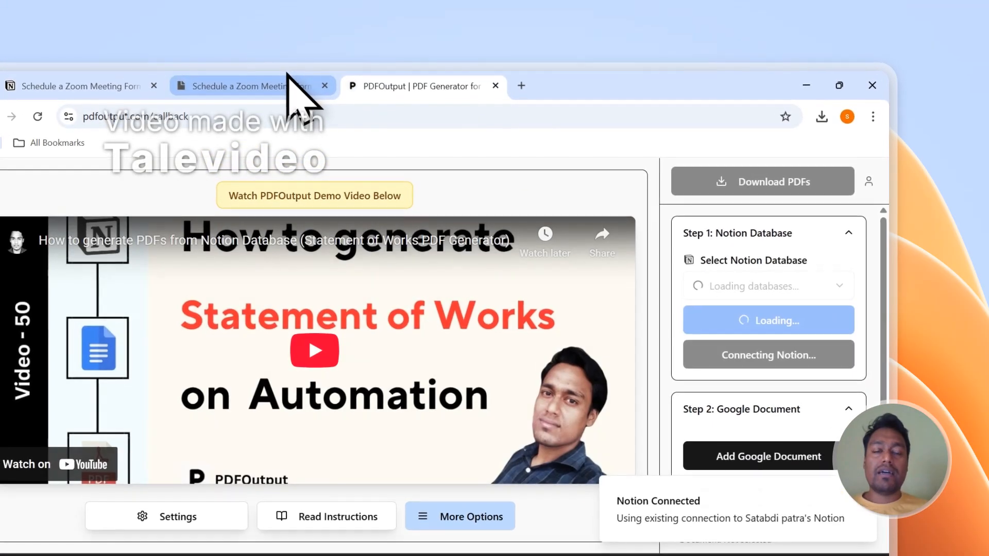
click(287, 82)
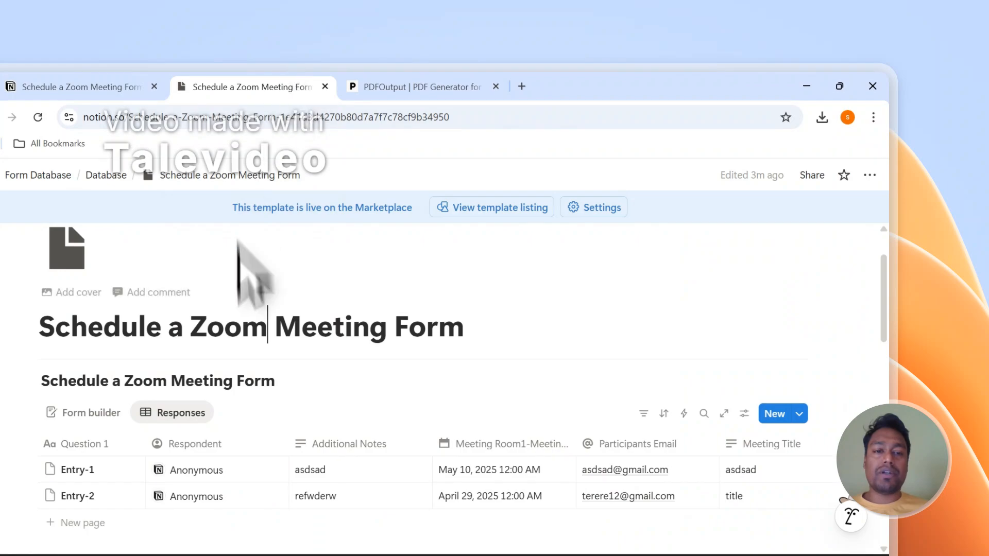
click(407, 86)
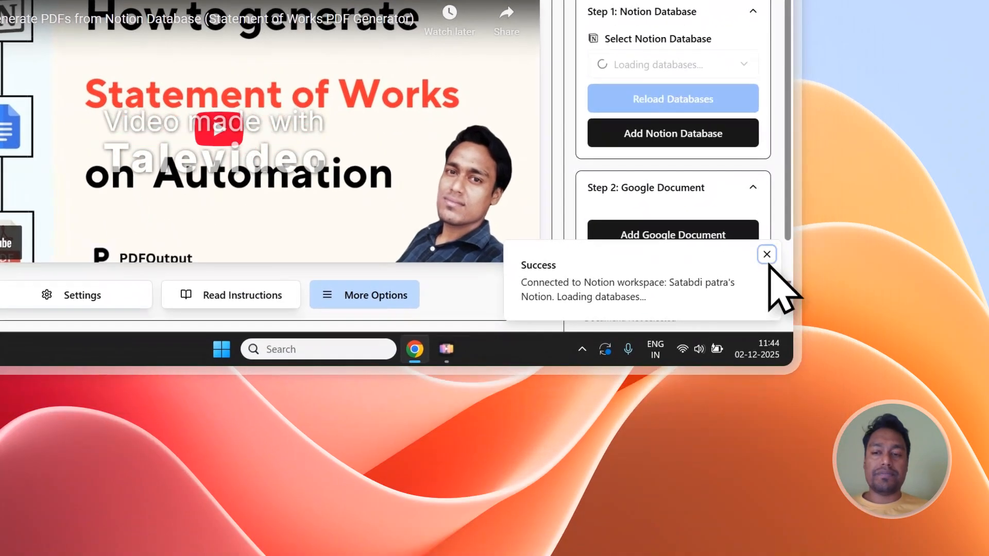
click(767, 256)
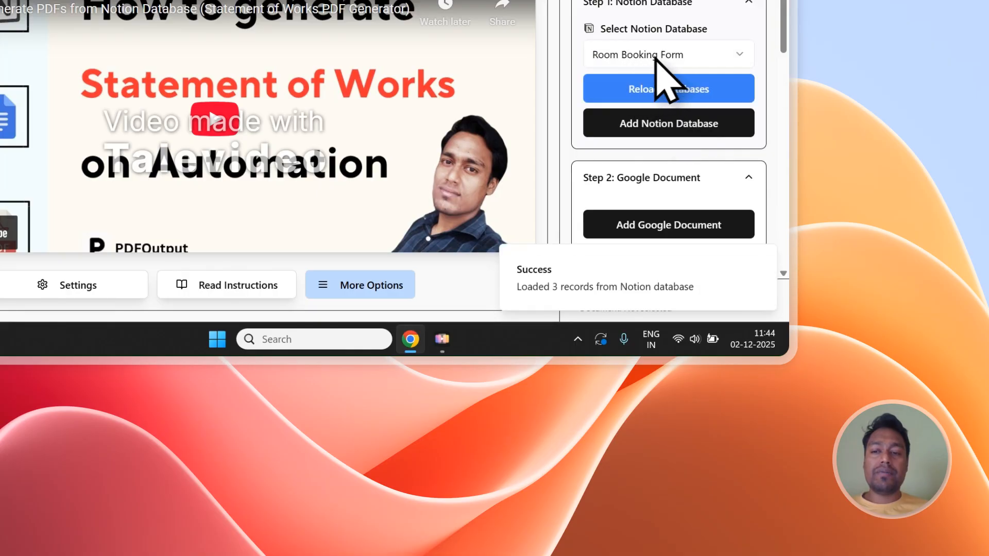
- Check which databases are offered in PDFOutput's Notion database selection
click(655, 58)
click(654, 57)
click(653, 59)
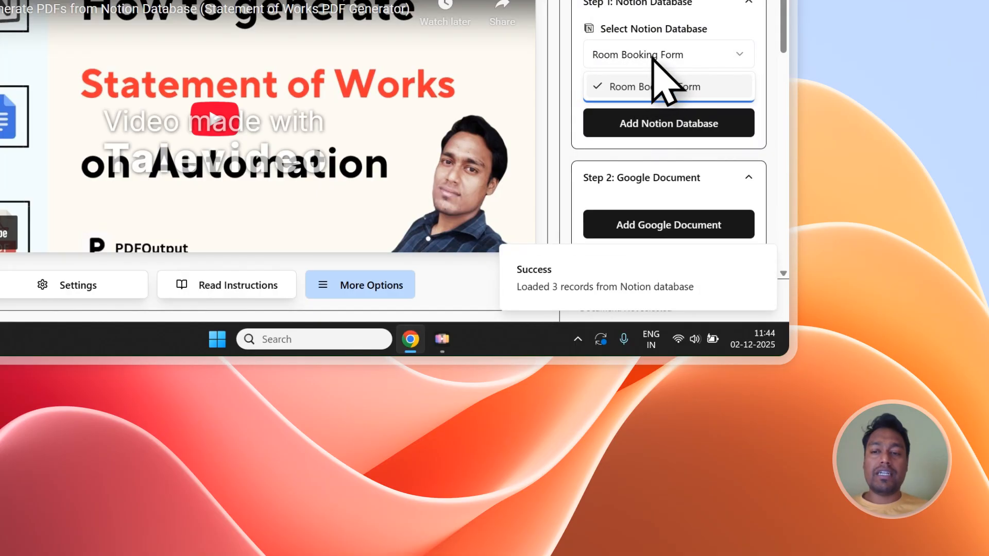
click(640, 92)
click(640, 99)
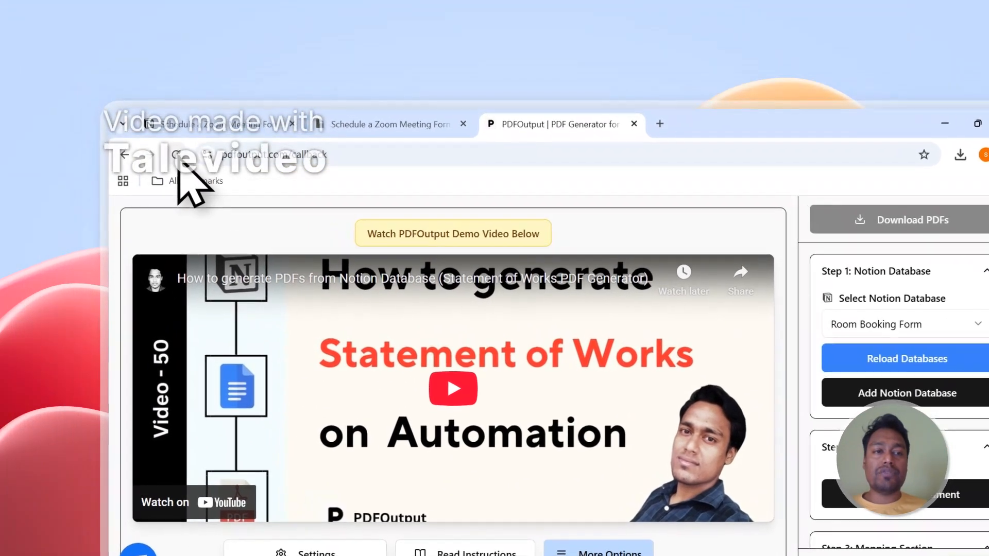
click(820, 330)
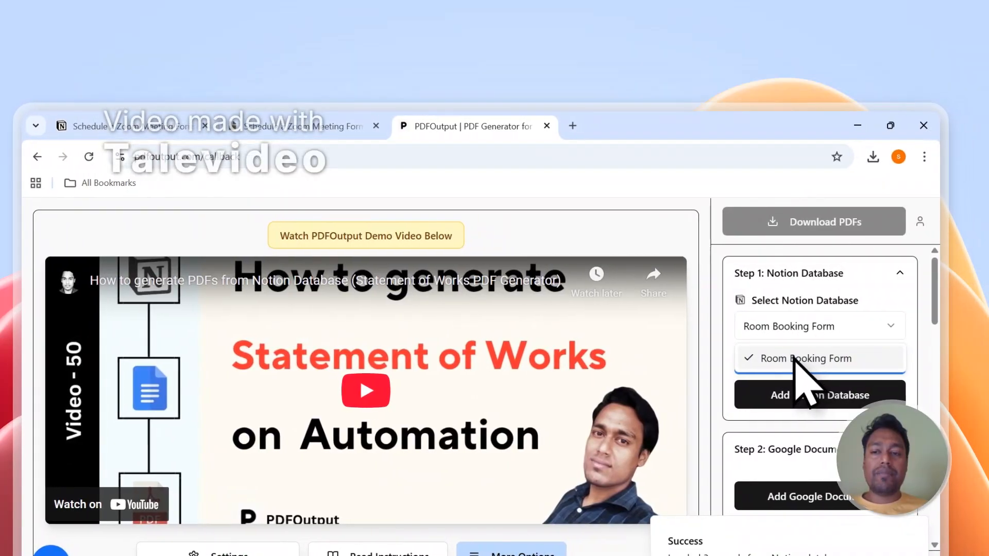
click(816, 359)
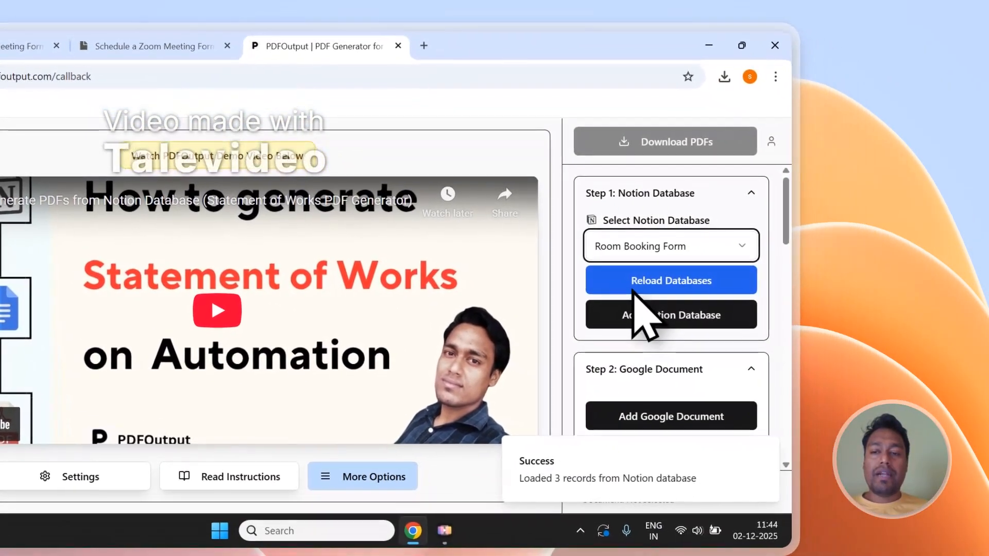
- Reload the Notion databases, choosing "Schedule a Zoom Meeting Form" as the source, and look through its mapping properties
click(780, 363)
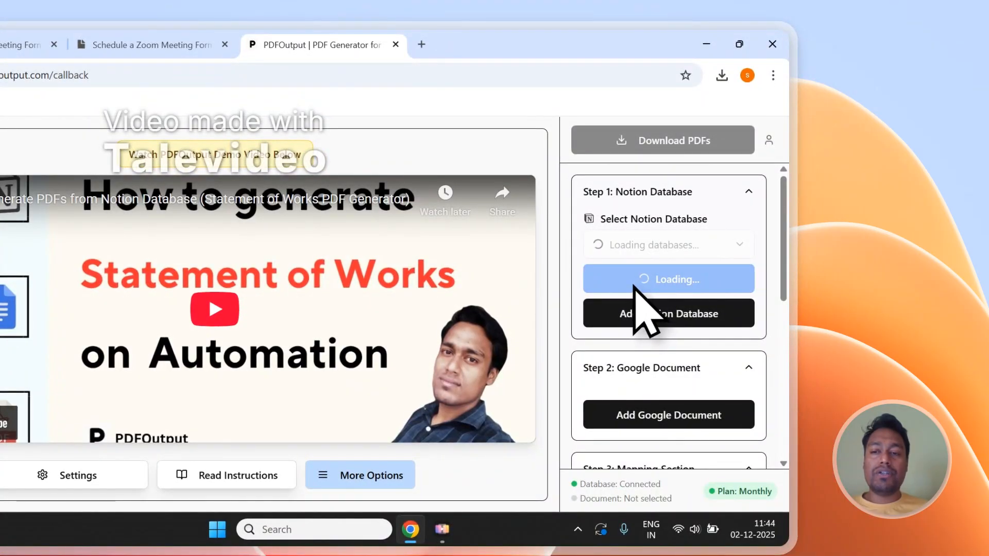
click(639, 253)
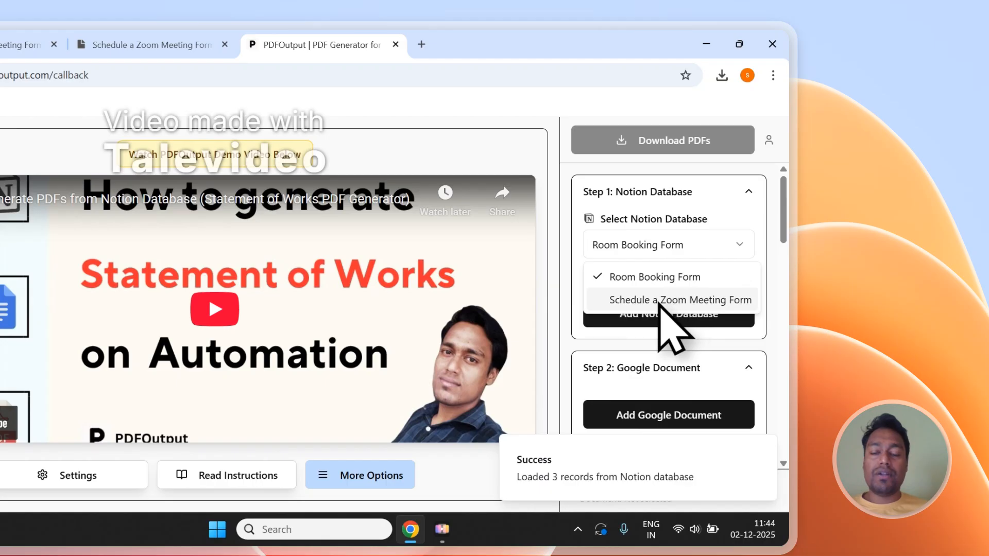
click(659, 301)
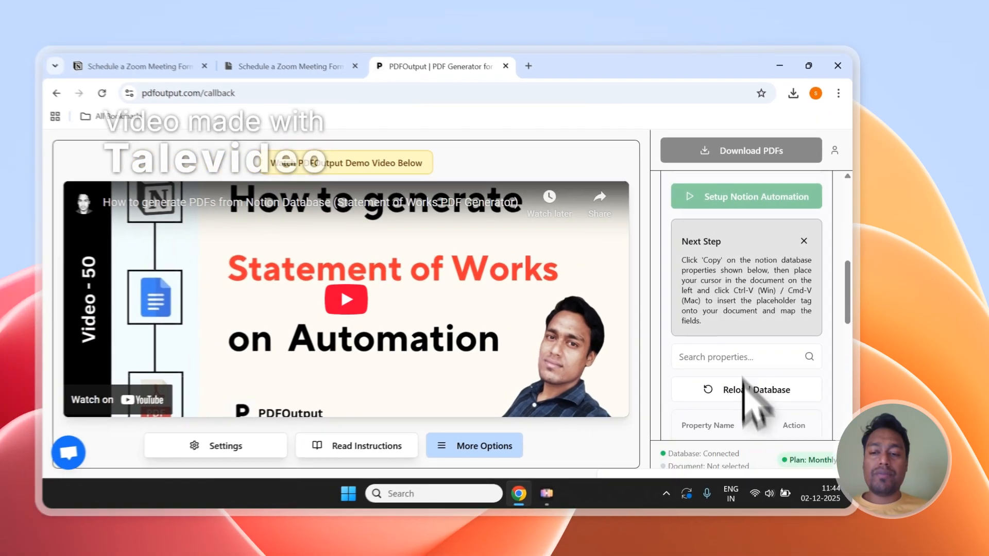
scroll(652, 330, down, 5)
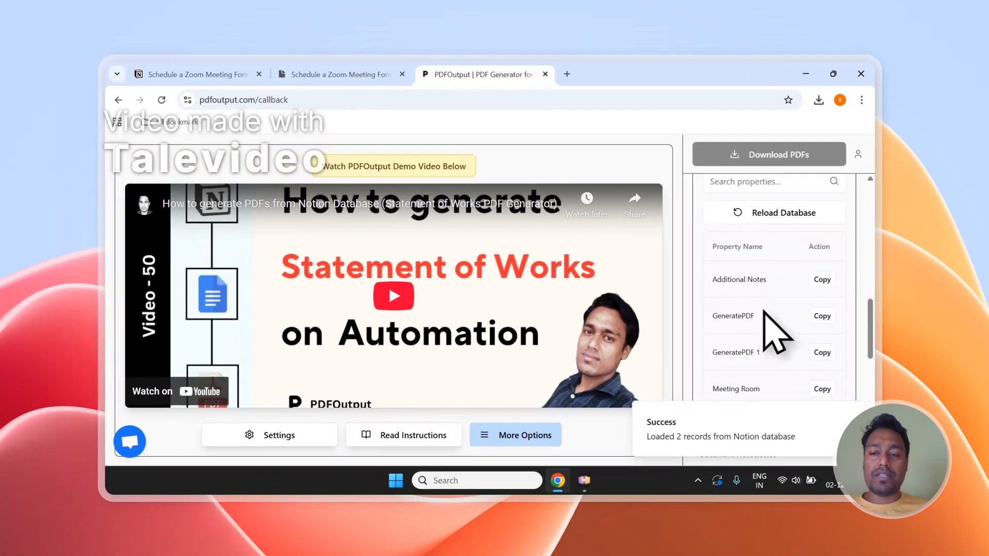
scroll(762, 310, down, 3)
scroll(764, 317, up, 7)
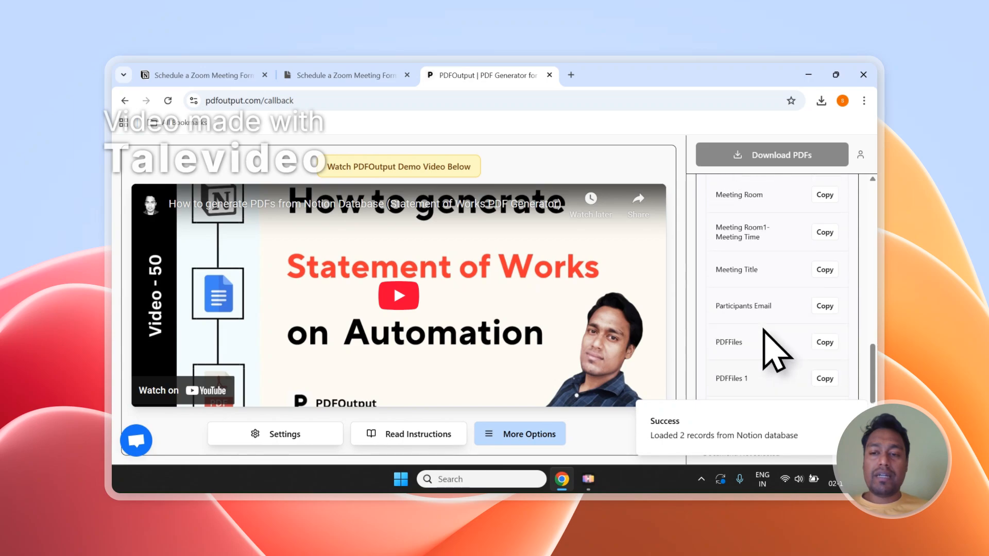
scroll(770, 273, up, 5)
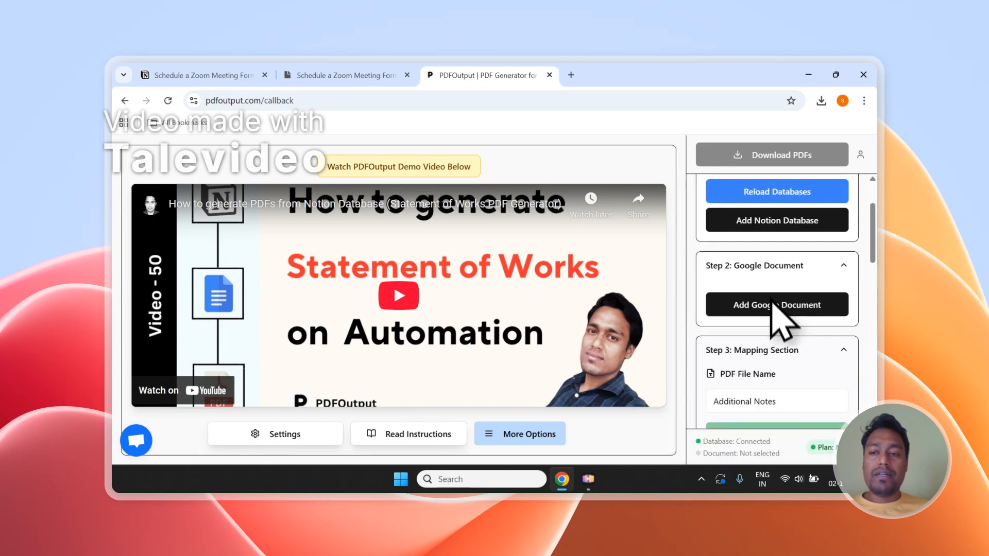
- Browse the existing Google documents available for the connection, and close the file selection without choosing one
click(776, 384)
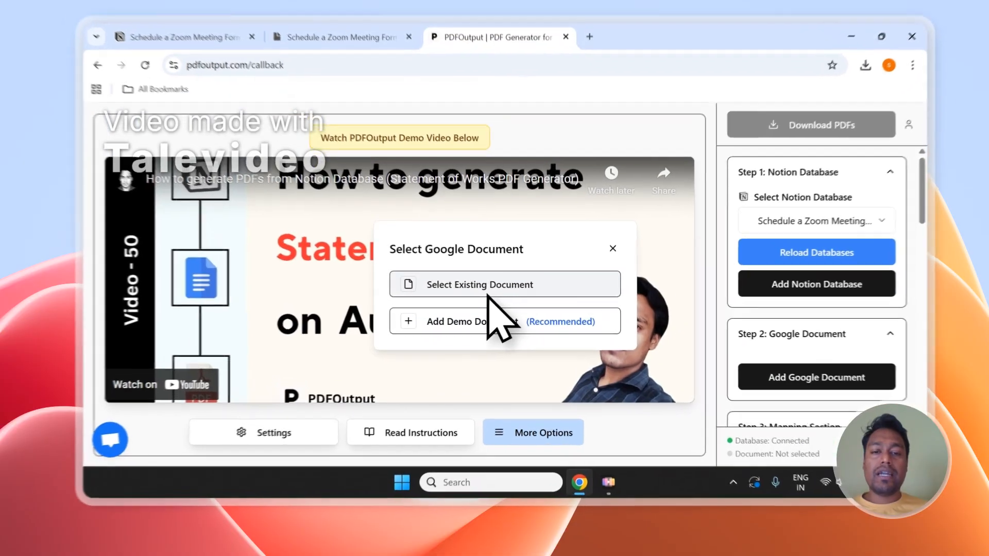
click(494, 300)
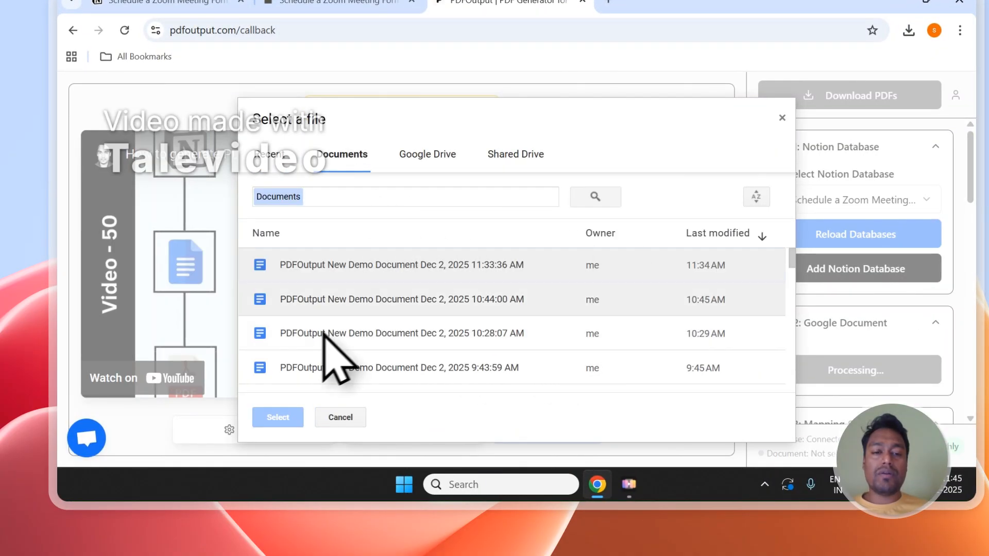
scroll(340, 329, down, 5)
scroll(354, 326, up, 5)
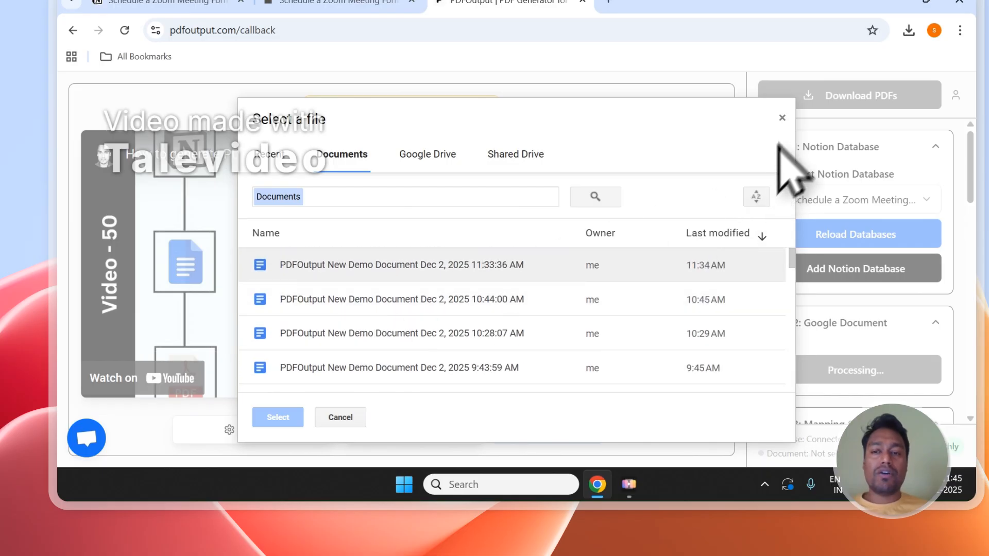
click(782, 118)
- Add the recommended demo document as the Google document for the PDF template
click(788, 370)
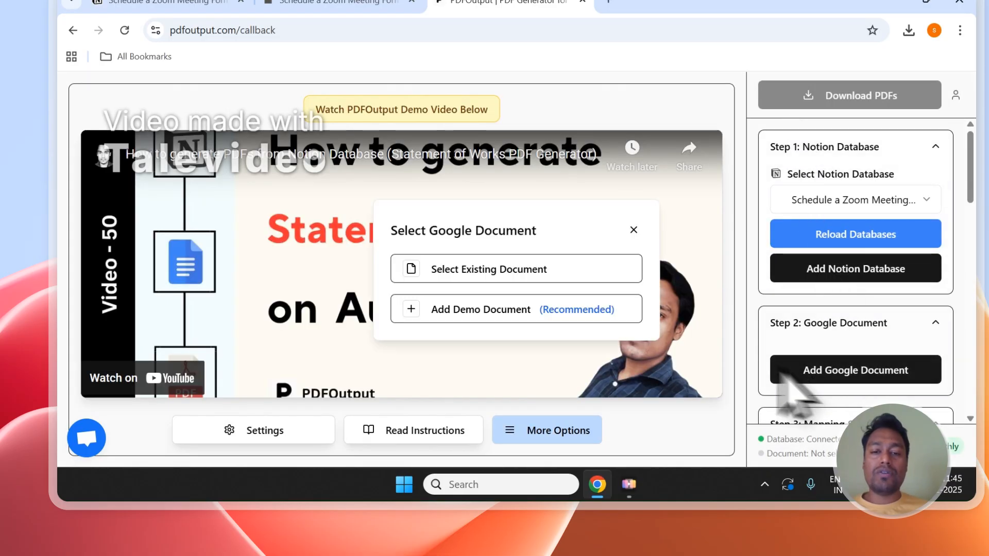
click(539, 318)
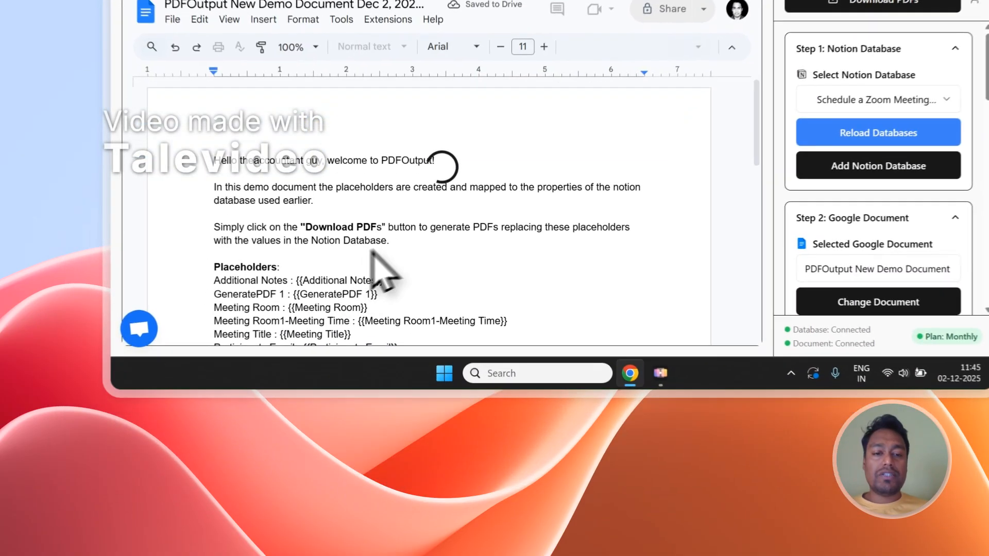
- Delete the introductory text above the Placeholders heading and the "GeneratePDF 1" and "PDFFiles 1" lines from the demo document
drag(442, 202, 337, 166)
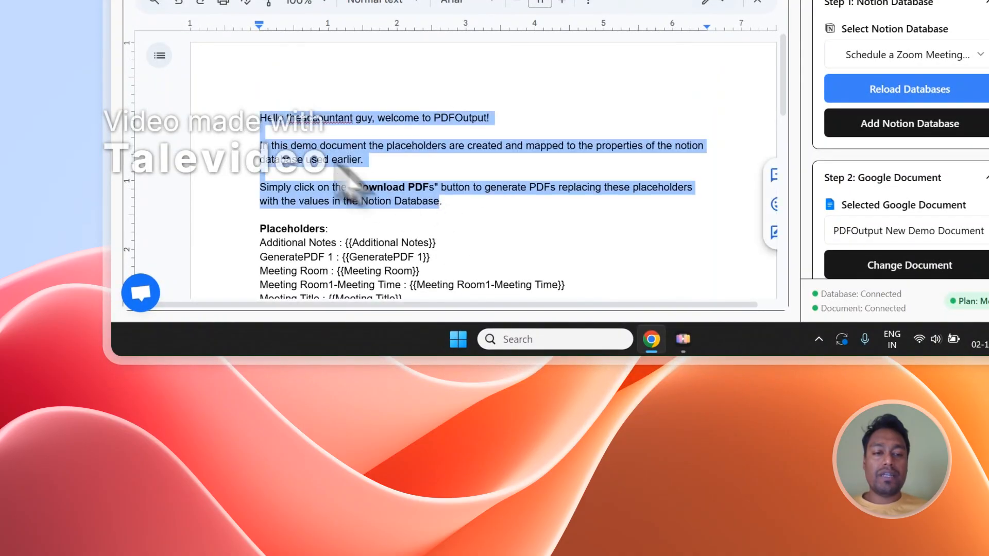
key(BackSpace)
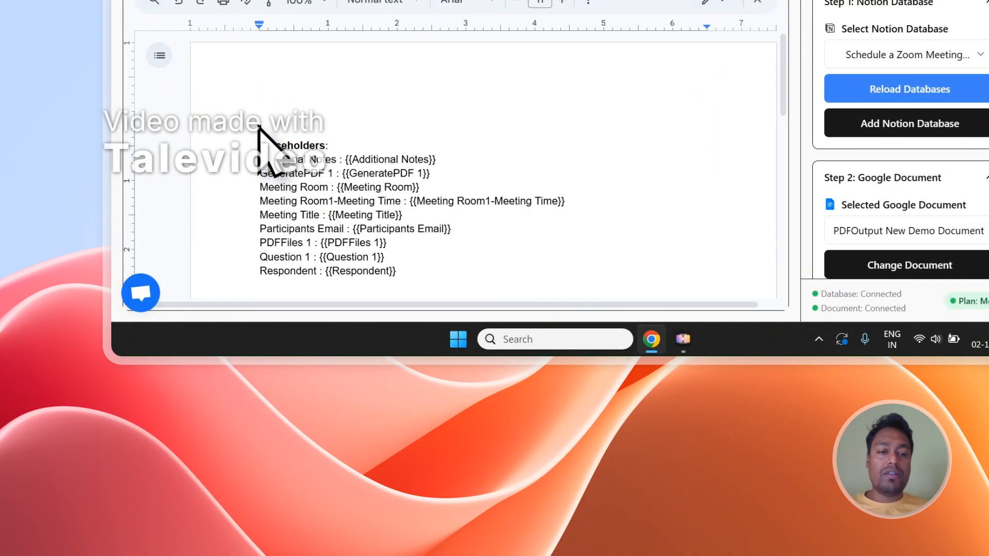
key(BackSpace)
key(BackSpace)
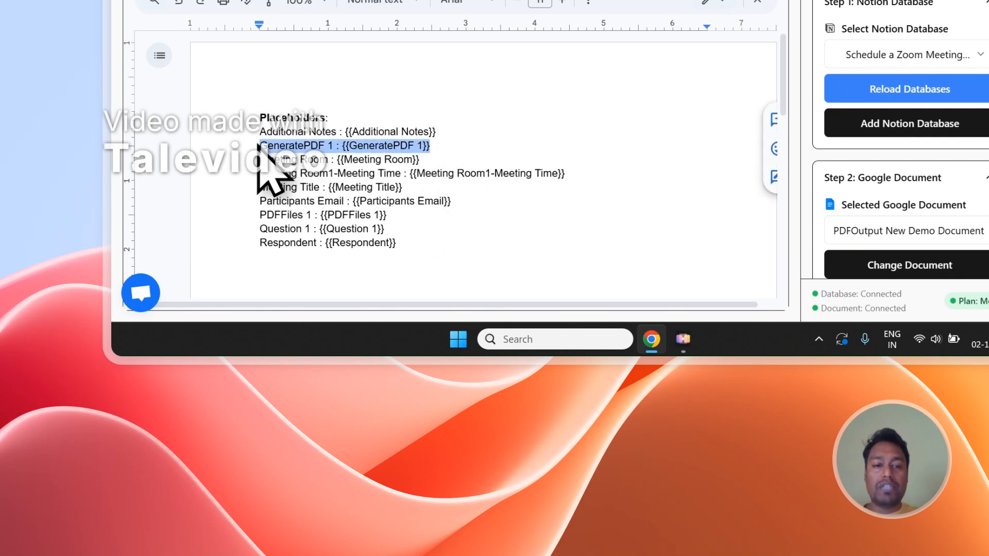
key(BackSpace)
key(BackSpace)
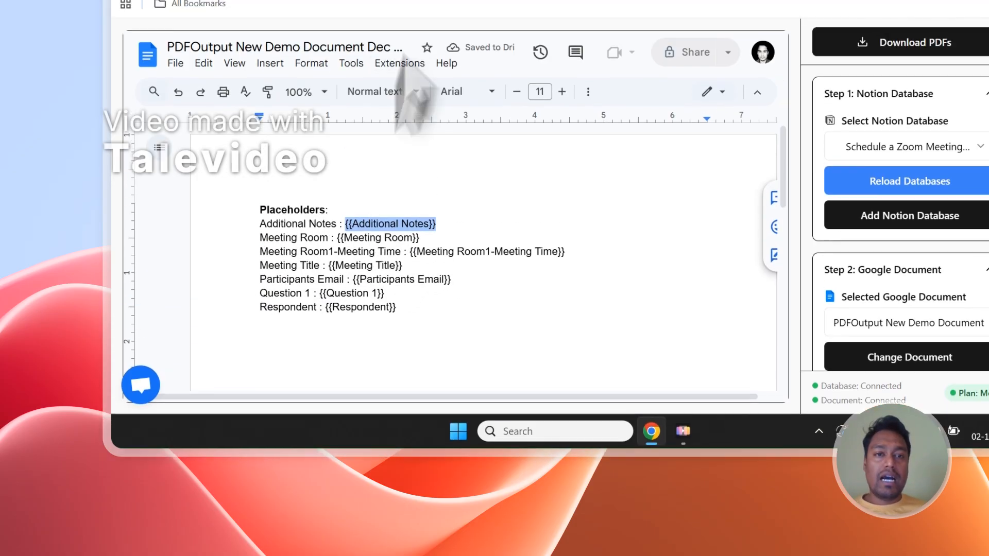
- Check the form response properties on the Notion page against the document's placeholders, and return to PDFOutput
click(407, 107)
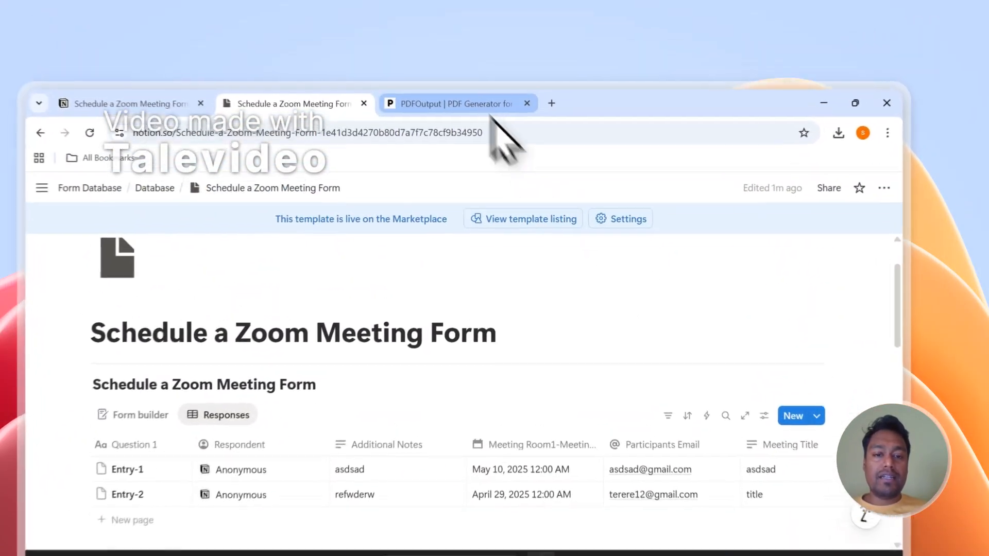
click(489, 75)
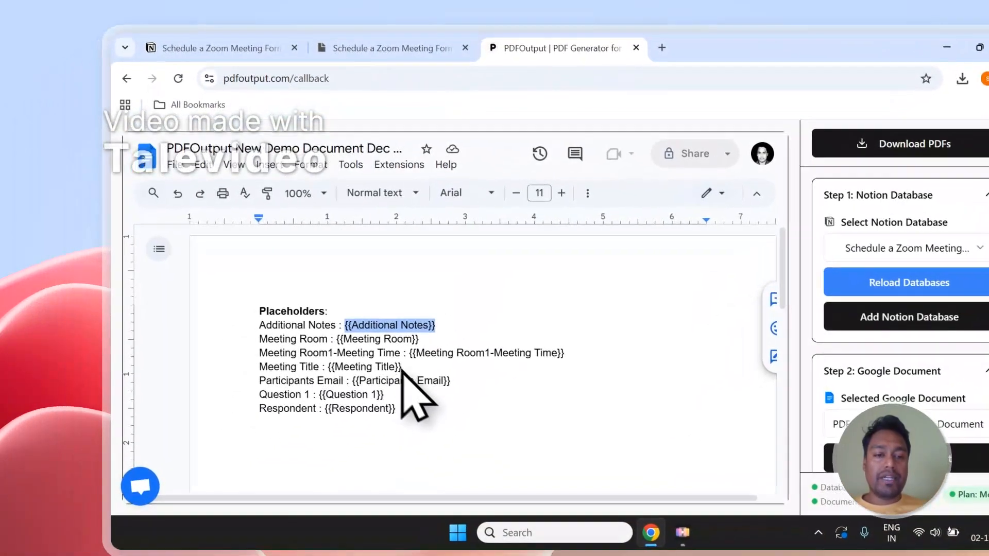
- Compare the demo document's placeholders, such as Meeting Room and Participants Email, with the response columns on the Notion page, and return to PDFOutput
drag(402, 367, 359, 367)
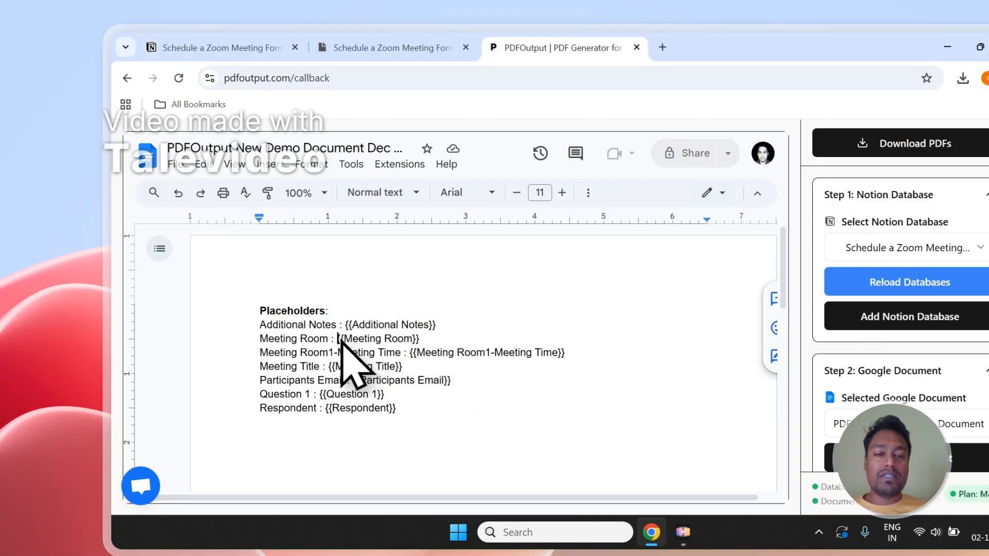
click(420, 48)
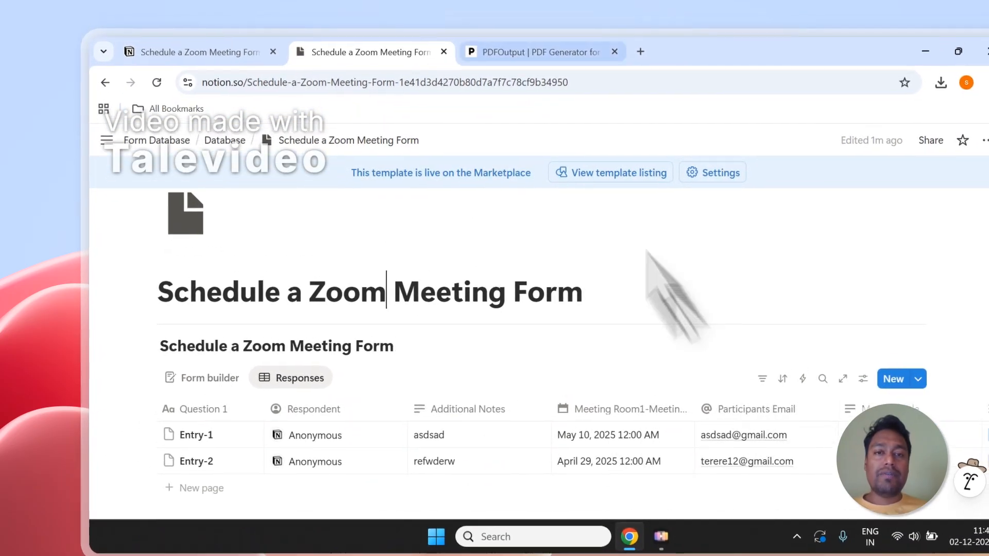
click(538, 44)
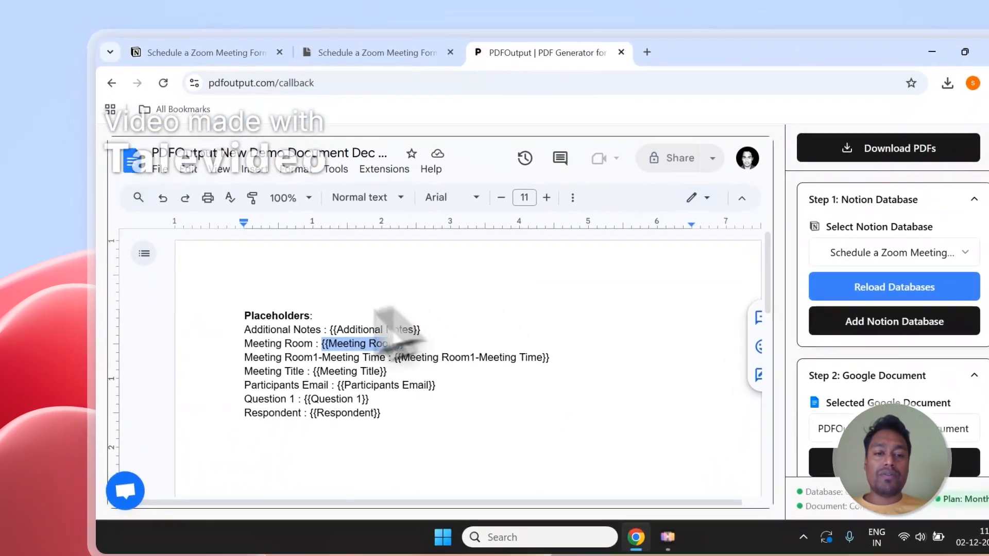
drag(388, 343, 408, 330)
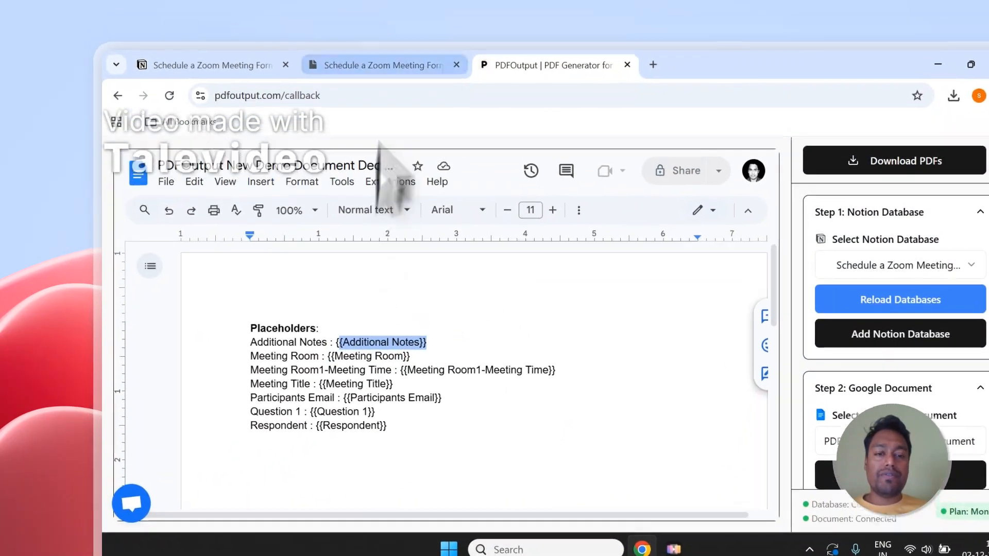
click(379, 44)
scroll(485, 314, down, 4)
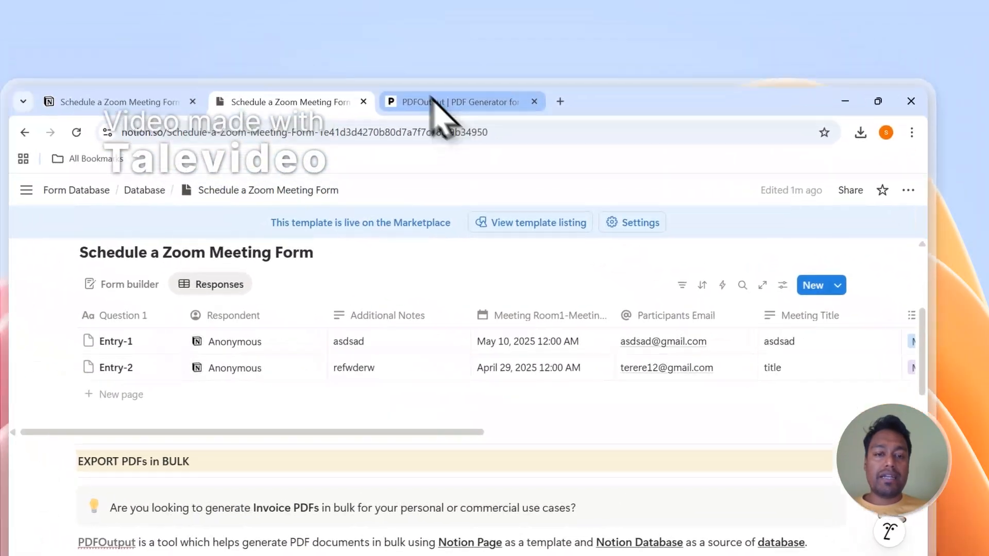
click(536, 45)
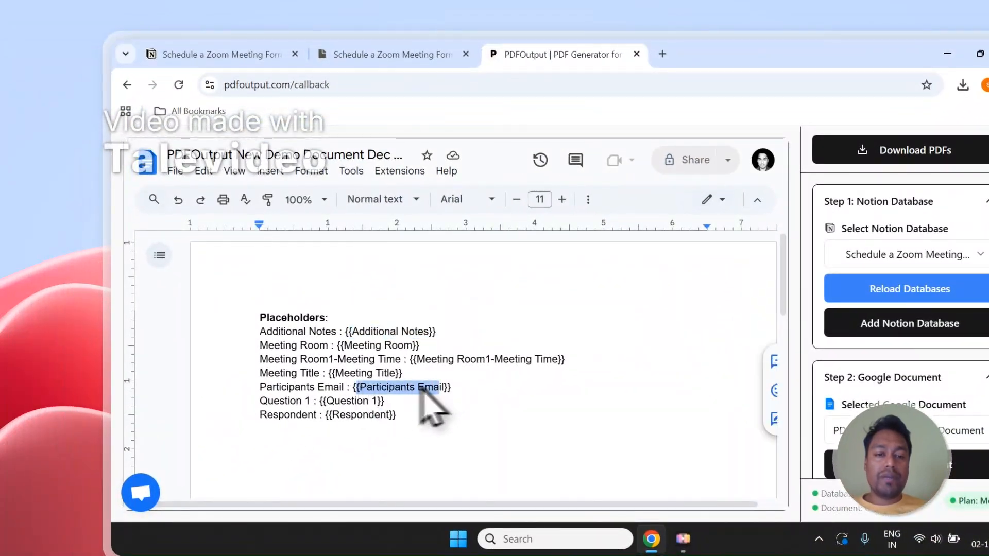
click(438, 52)
click(561, 51)
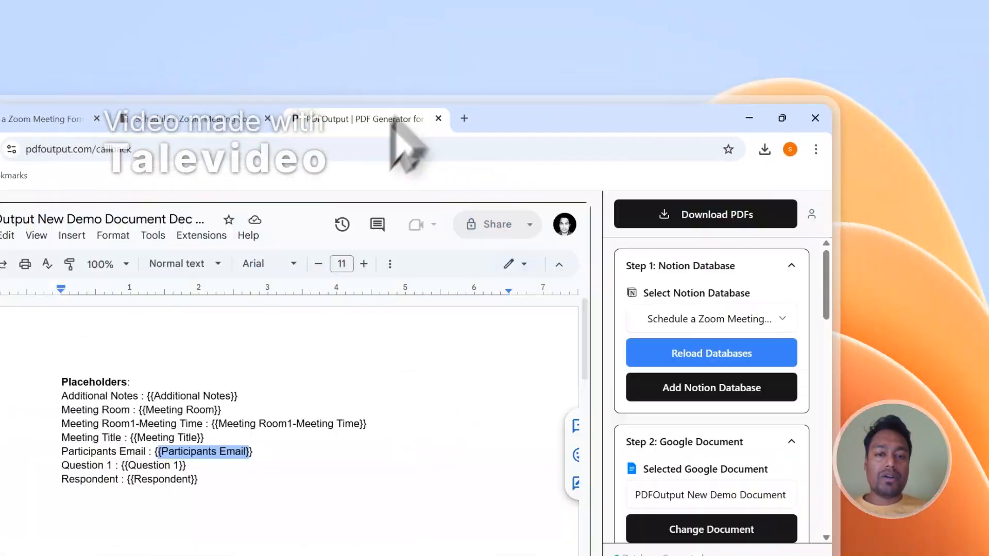
- Copy the Respondent property's placeholder tag and paste it as {{Respondent}} below the placeholder list in the document
scroll(887, 340, down, 8)
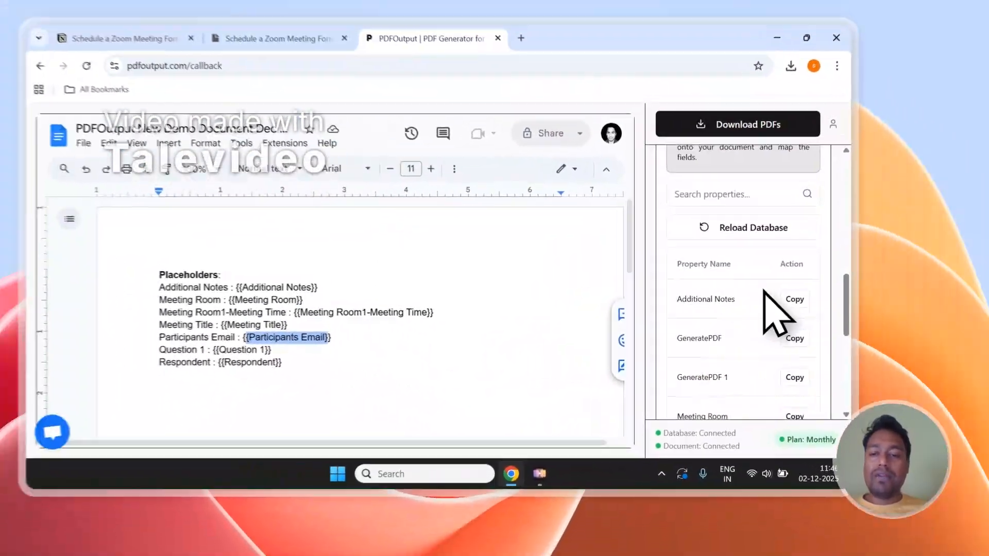
scroll(764, 290, down, 4)
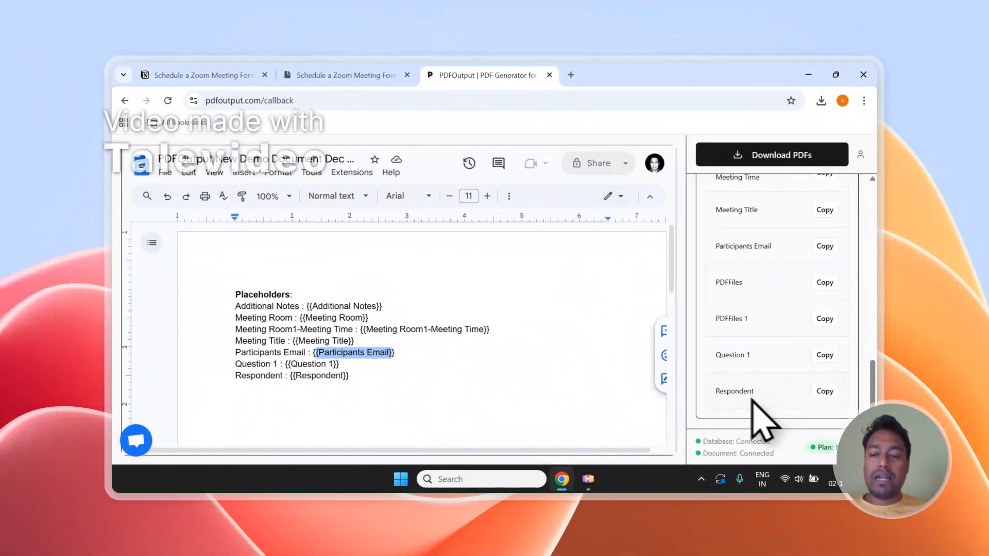
click(825, 391)
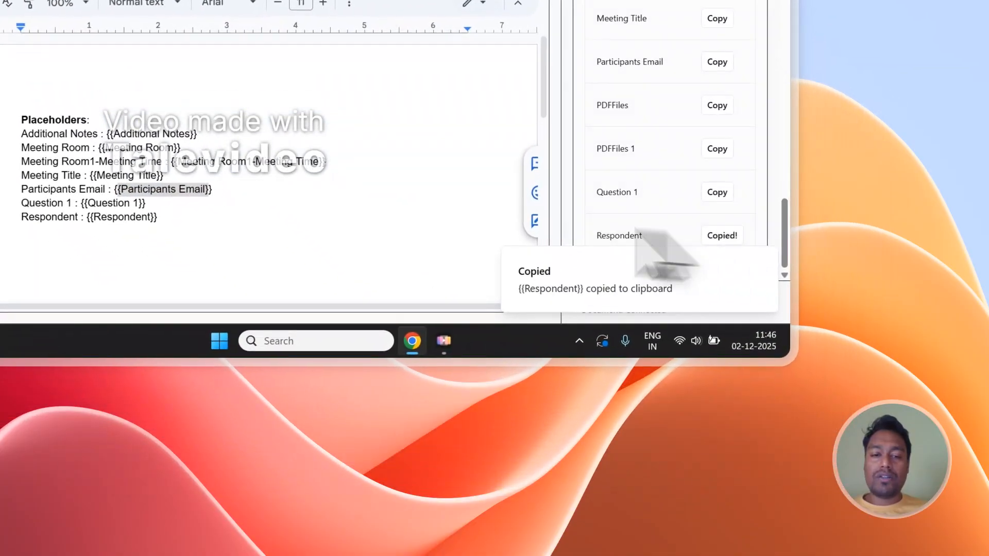
scroll(430, 330, down, 5)
scroll(391, 250, up, 1)
click(252, 209)
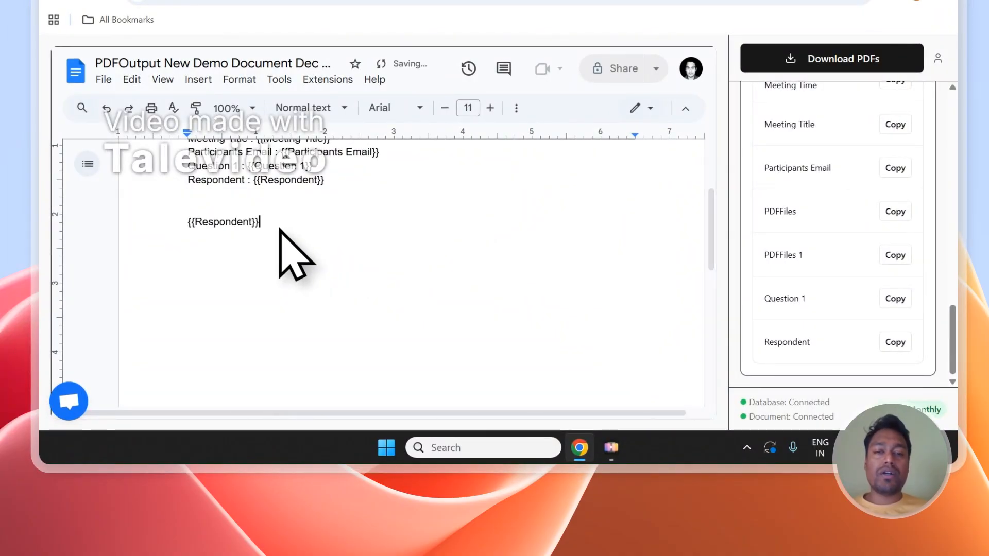
- Copy the Meeting Room placeholder tag, and remove the extra {{Respondent}} tag below the placeholder list in the document
scroll(834, 291, up, 5)
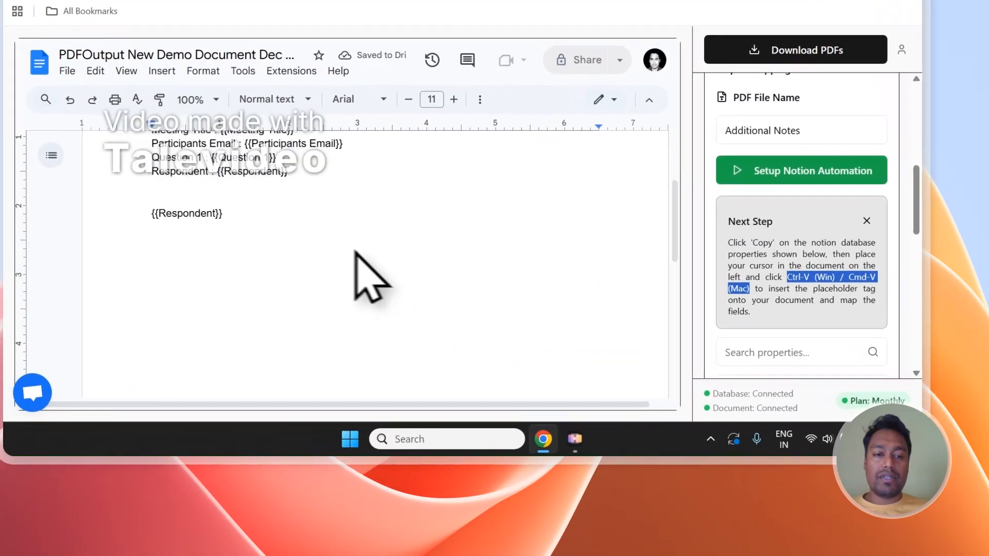
scroll(669, 268, down, 5)
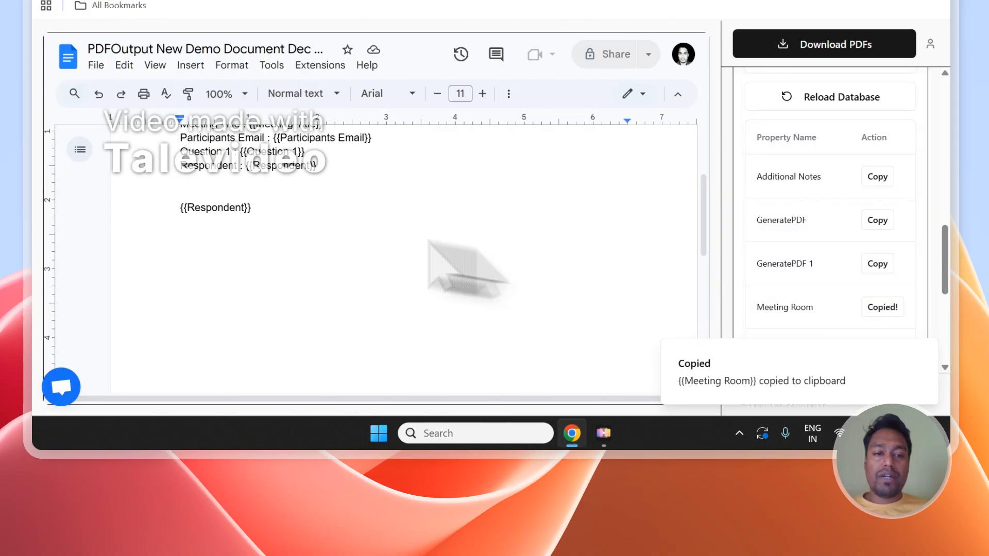
click(237, 239)
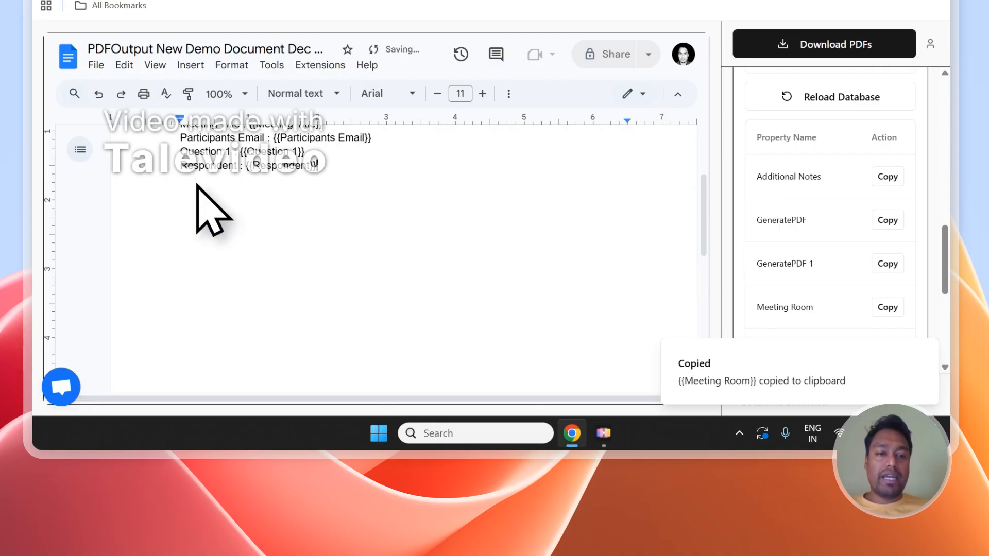
- Set the PDF file name to the Meeting Title property in the mapping section, and start generating the PDFs
scroll(201, 186, up, 3)
scroll(806, 240, up, 5)
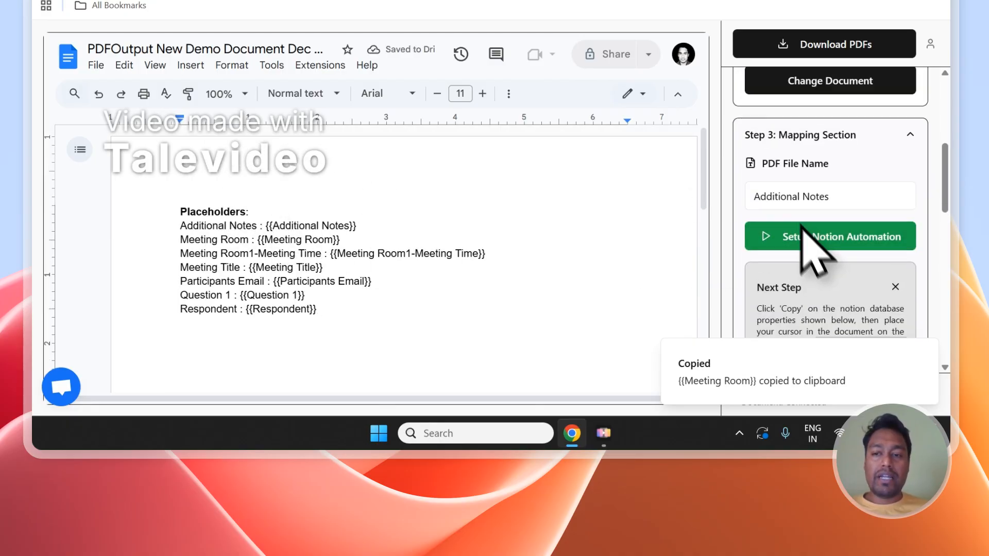
click(834, 170)
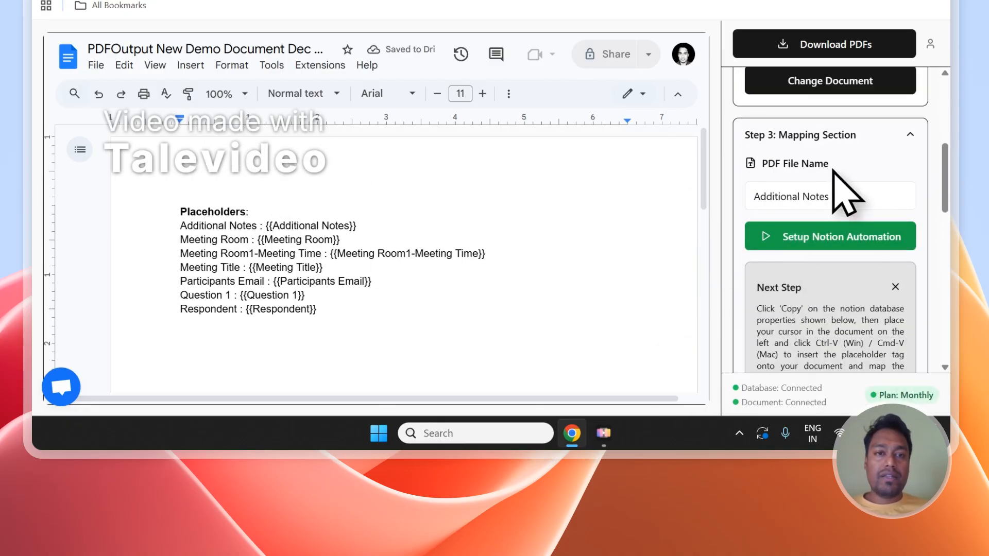
click(236, 85)
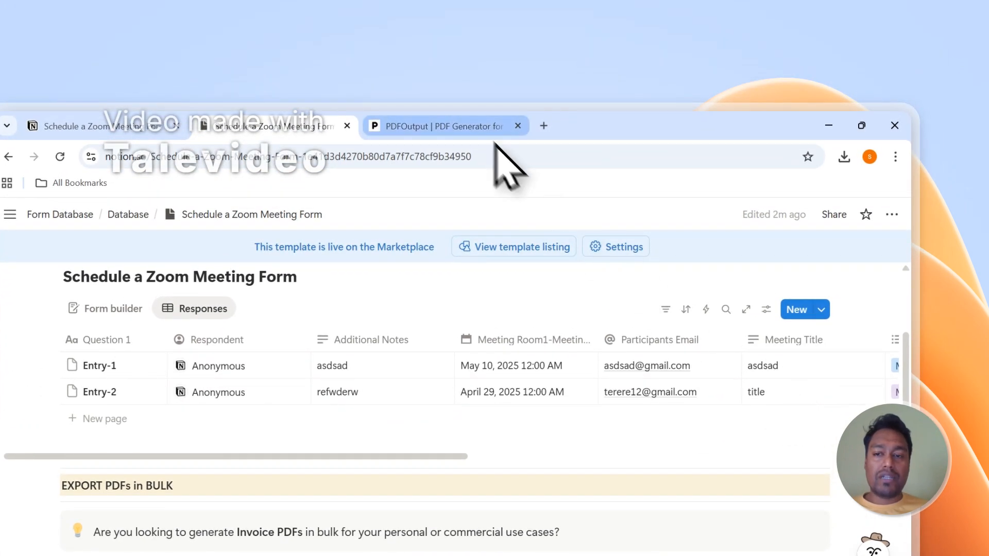
click(487, 128)
click(784, 374)
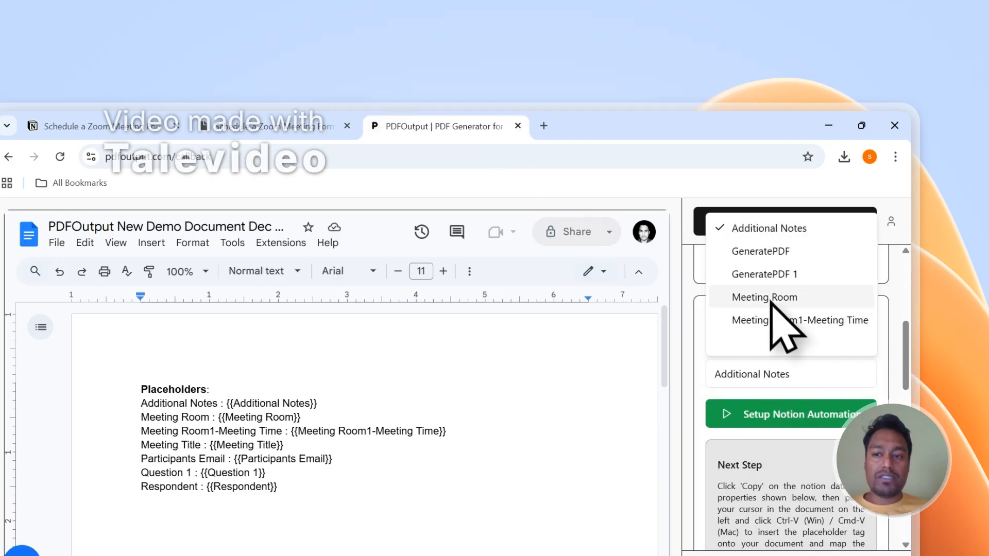
scroll(769, 298, down, 1)
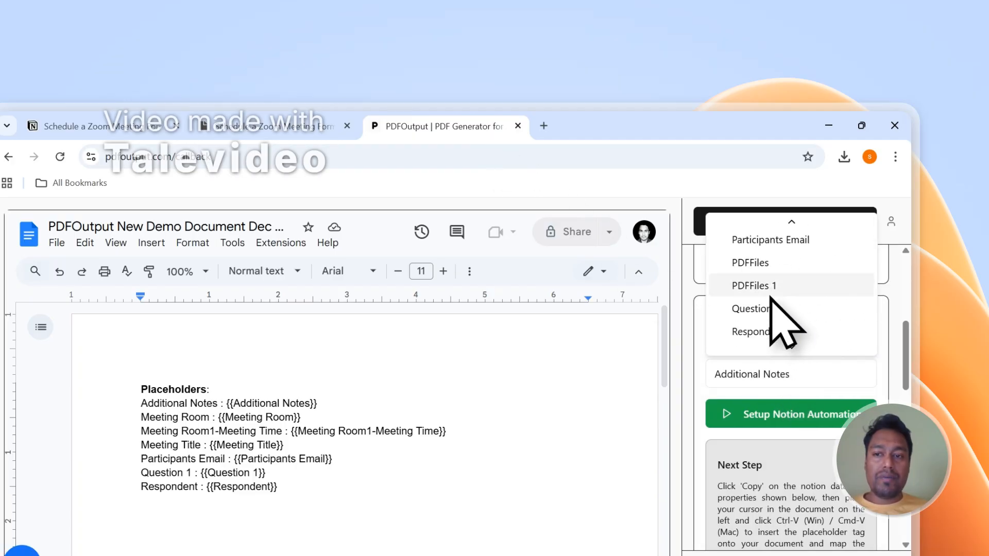
scroll(772, 294, up, 2)
click(773, 290)
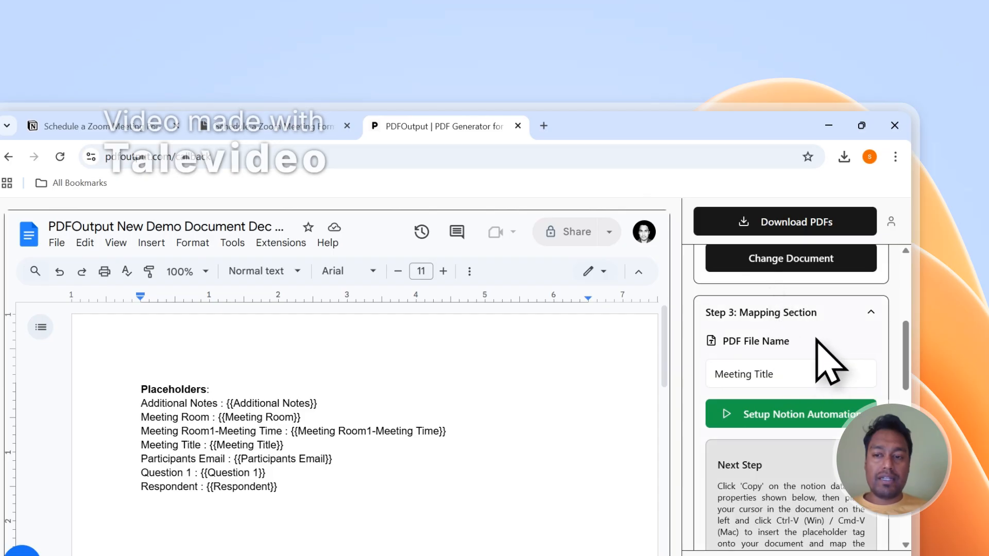
scroll(817, 340, up, 10)
click(792, 221)
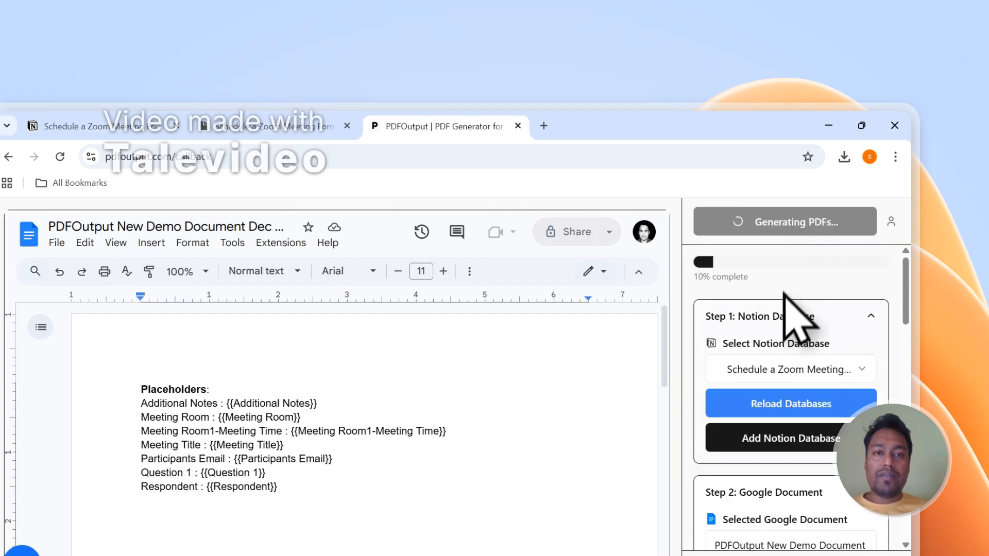
- Delete the duplicate "PDFFiles 1" and "GeneratePDF 1" properties from the form responses table on the Notion page
click(327, 126)
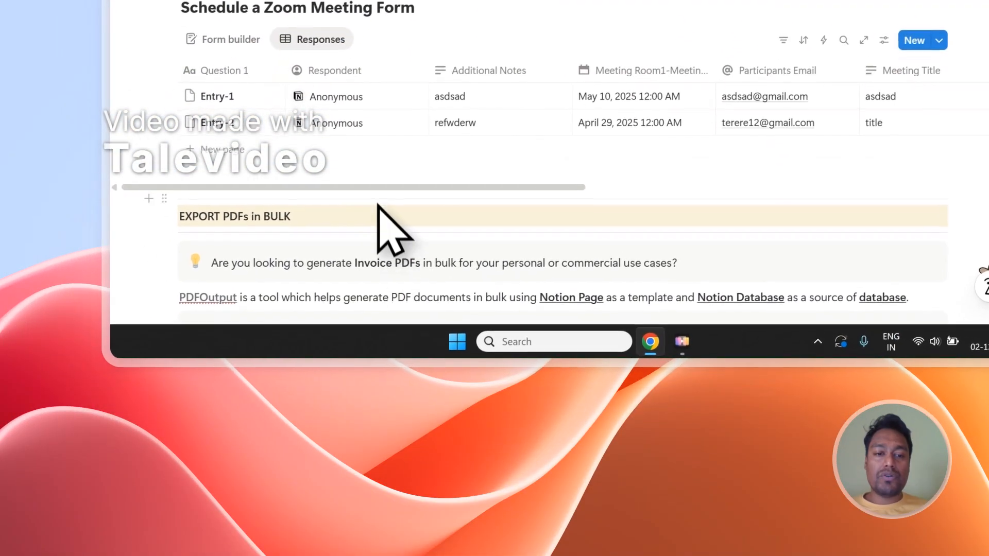
drag(378, 205, 777, 198)
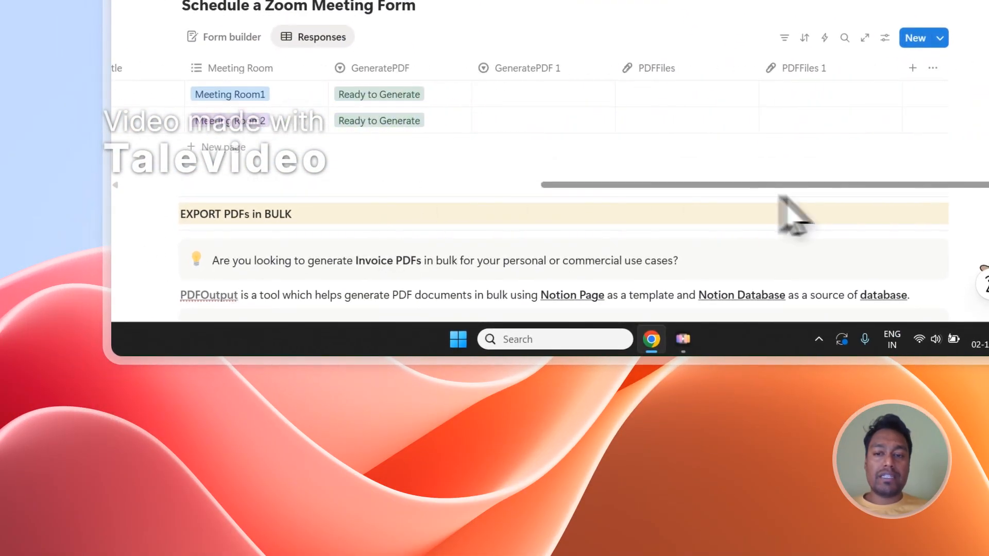
click(786, 71)
click(819, 359)
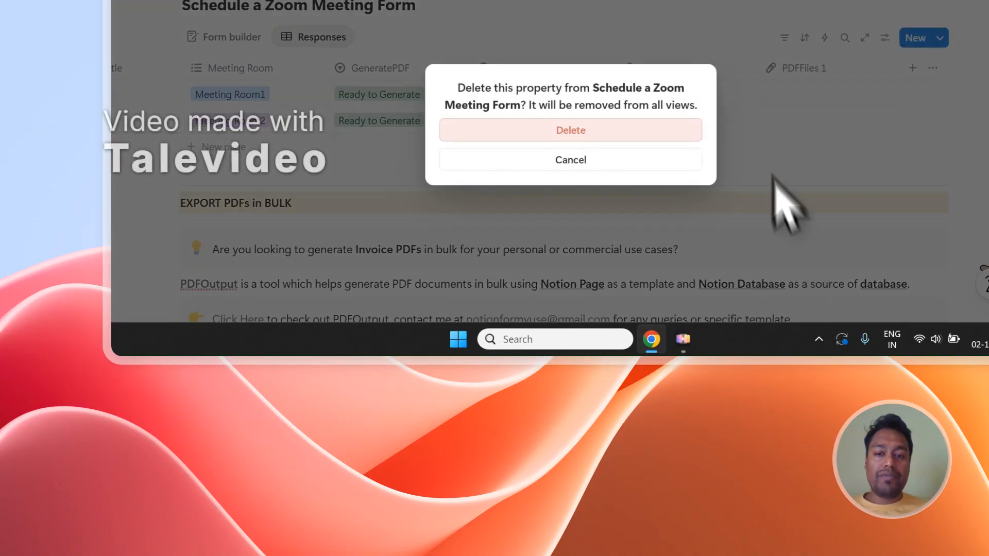
click(680, 134)
click(686, 72)
scroll(706, 181, down, 2)
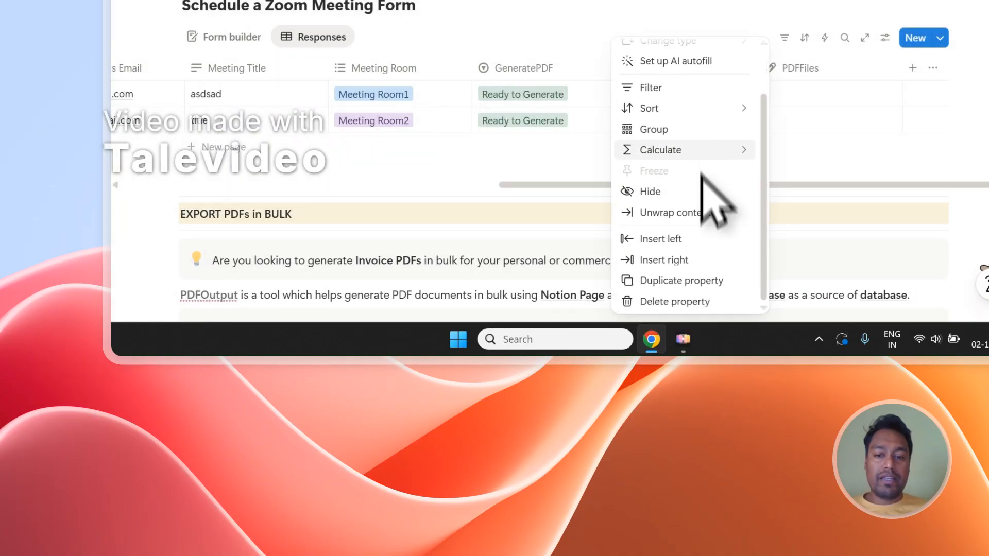
click(684, 303)
click(667, 133)
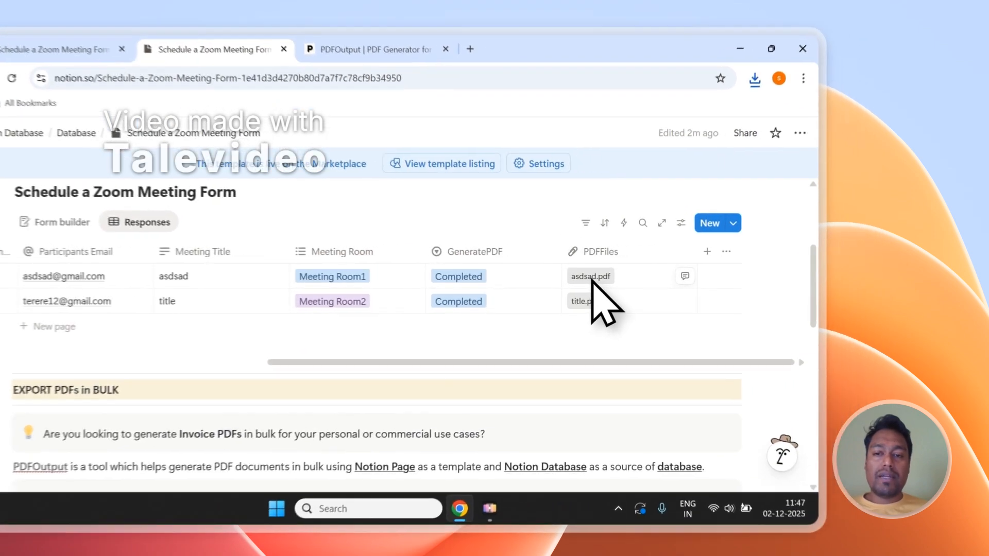
- Open the generated asdsad.pdf from the PDFFiles property and review its filled-in placeholder values
click(678, 275)
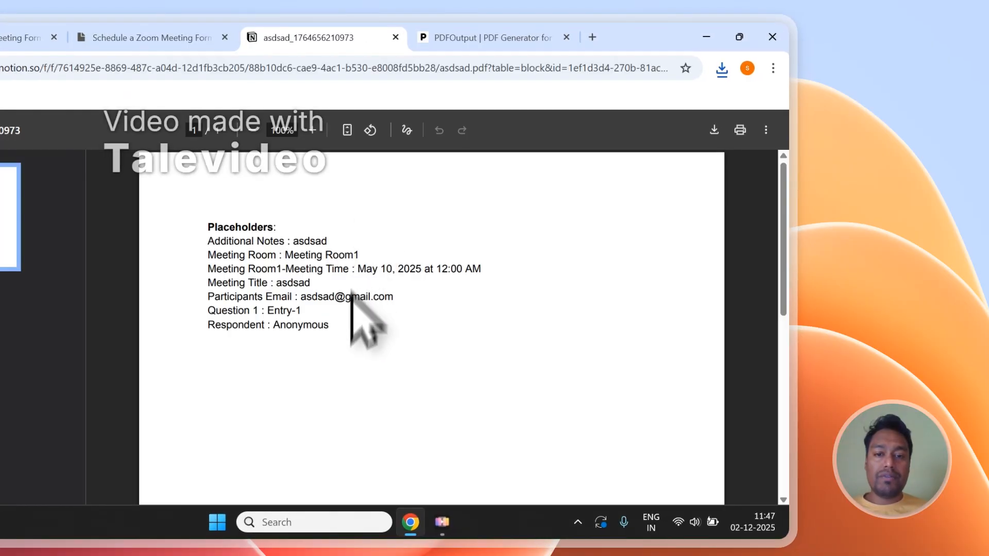
drag(336, 335, 246, 272)
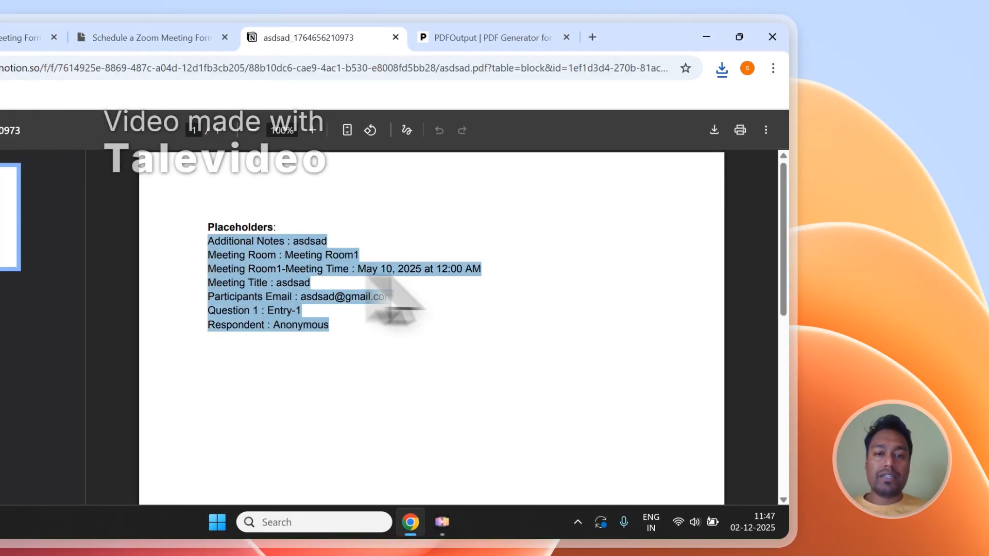
click(360, 238)
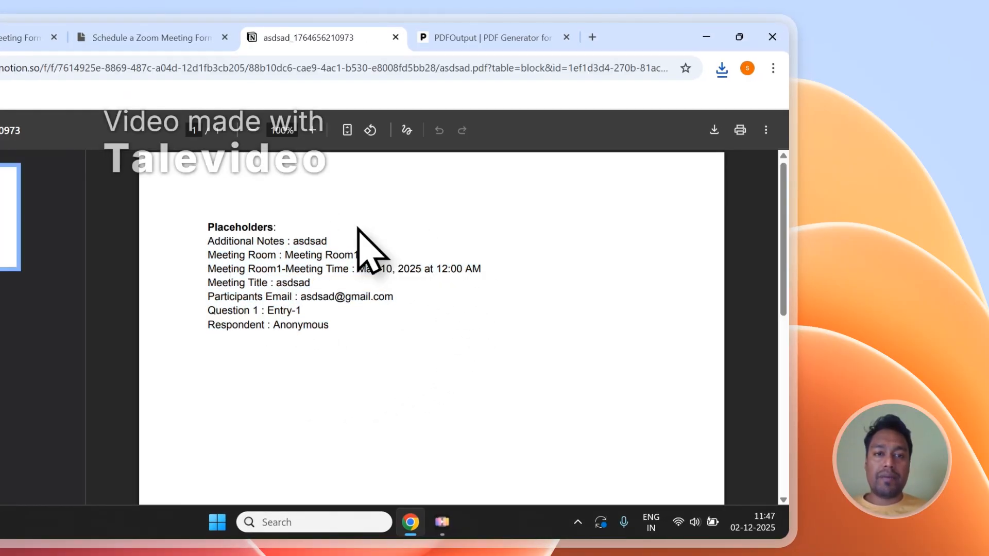
- Open the generated title.pdf from the responses table, and compare its filled-in placeholder values with those in asdsad.pdf
click(149, 37)
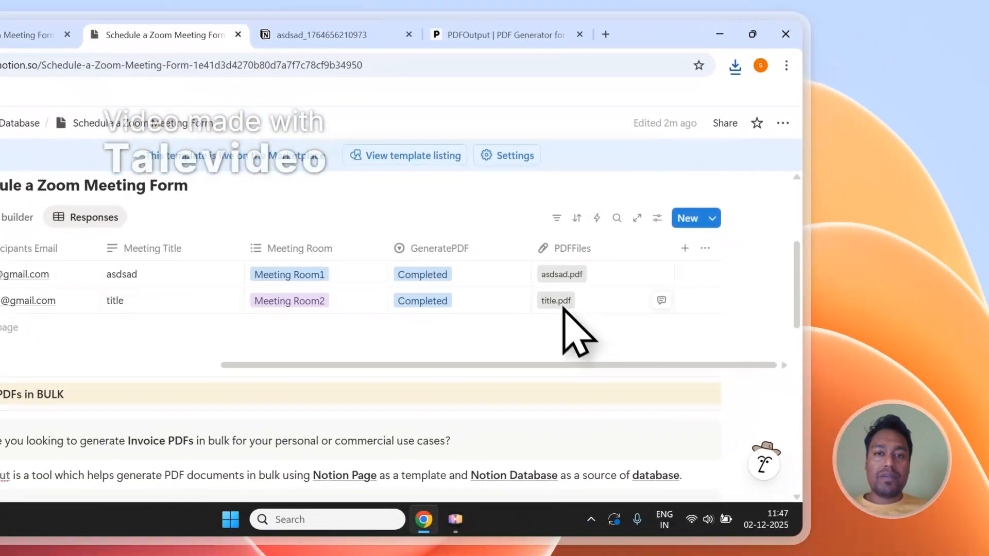
click(560, 303)
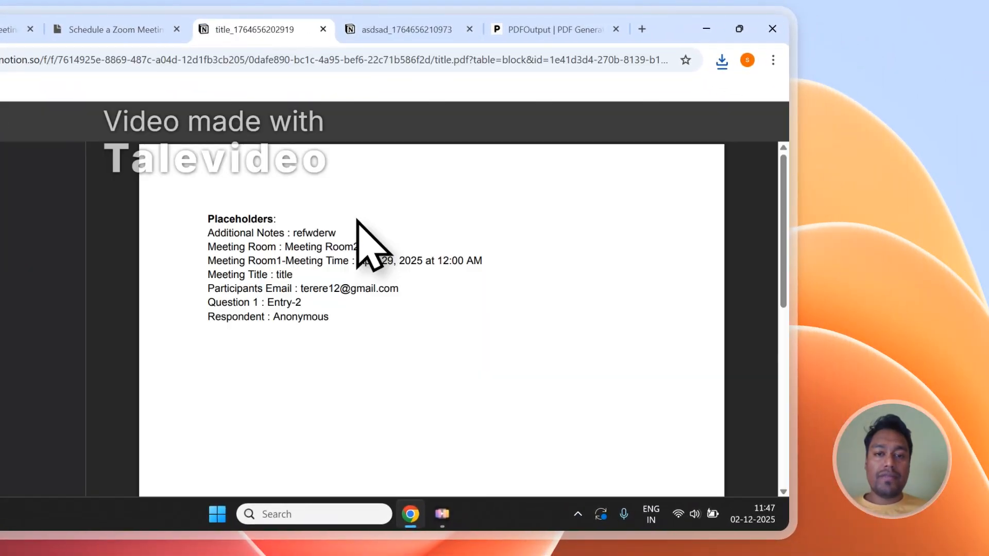
drag(330, 318, 227, 233)
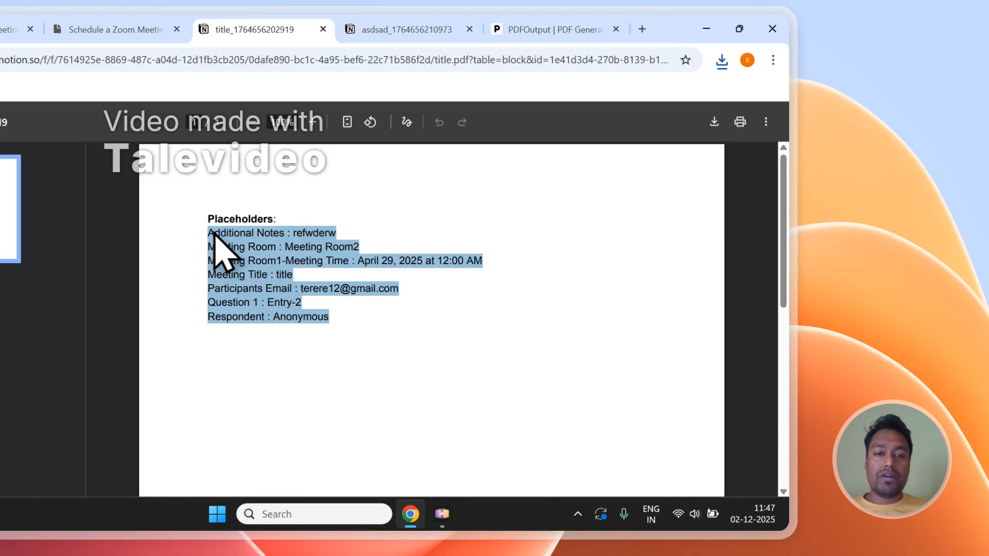
click(227, 237)
click(405, 30)
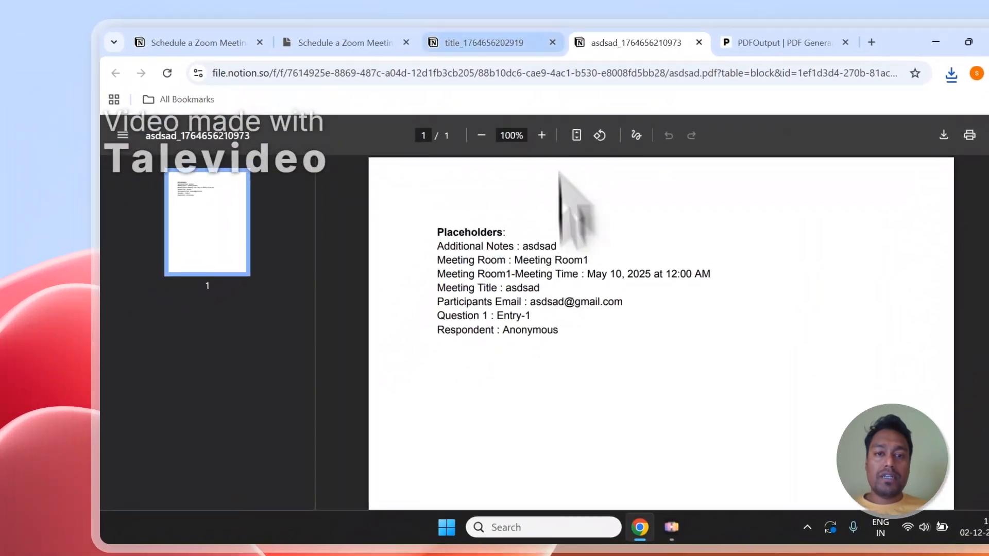
click(445, 91)
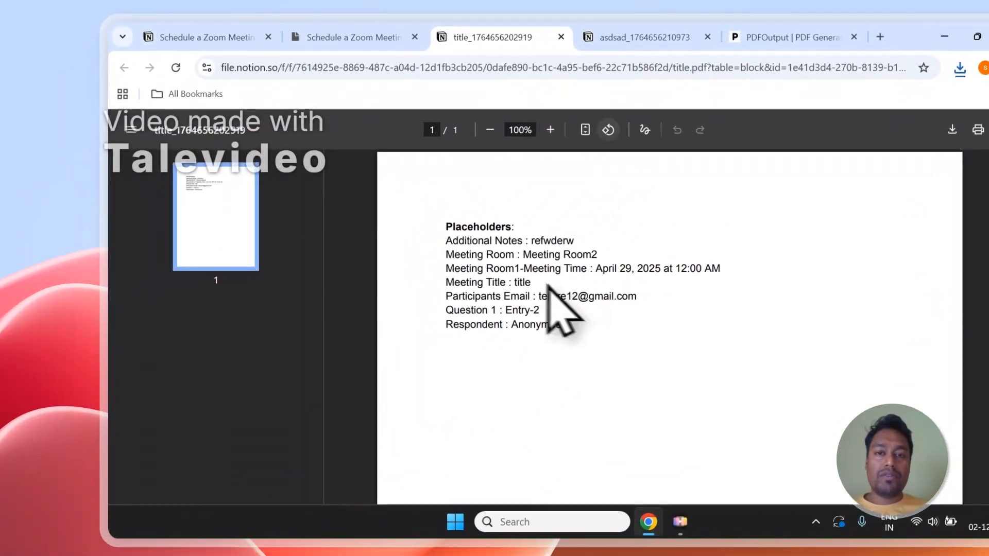
click(639, 37)
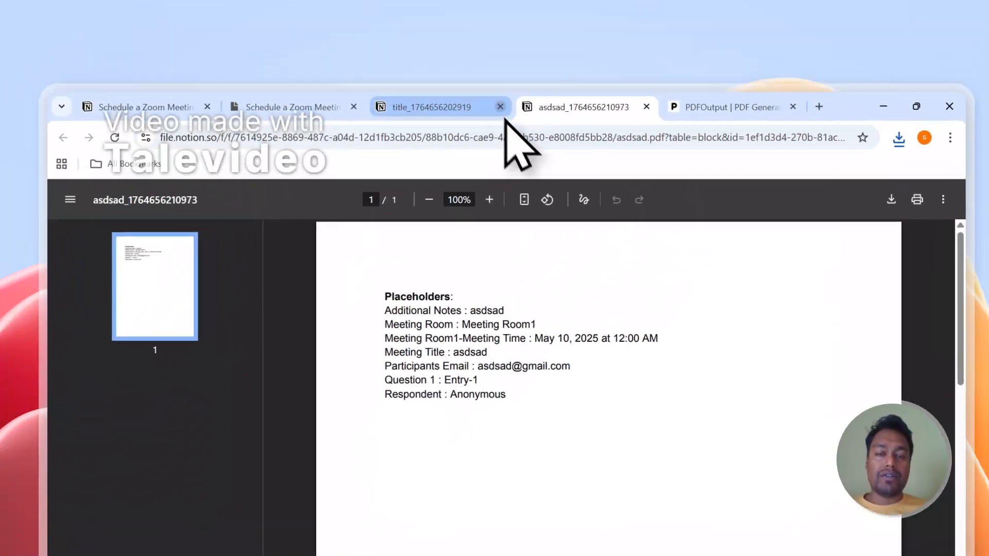
- Close the two generated PDF previews and set up the Notion automation in PDFOutput with Meeting Title as the file name
click(500, 106)
click(500, 107)
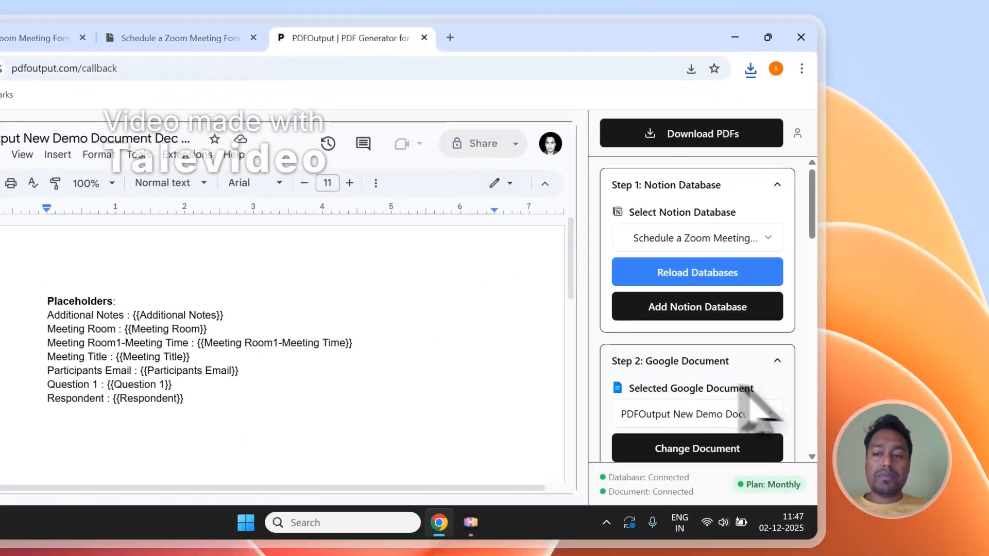
scroll(742, 391, down, 4)
click(699, 398)
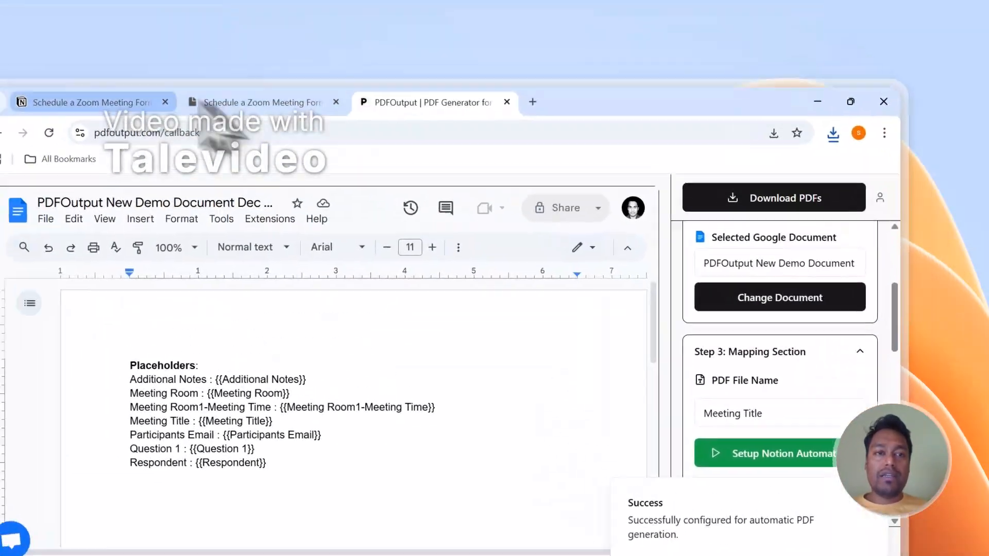
- In the Notion responses table, set the GeneratePDF property of the empty third row to Ready to Generate
click(201, 14)
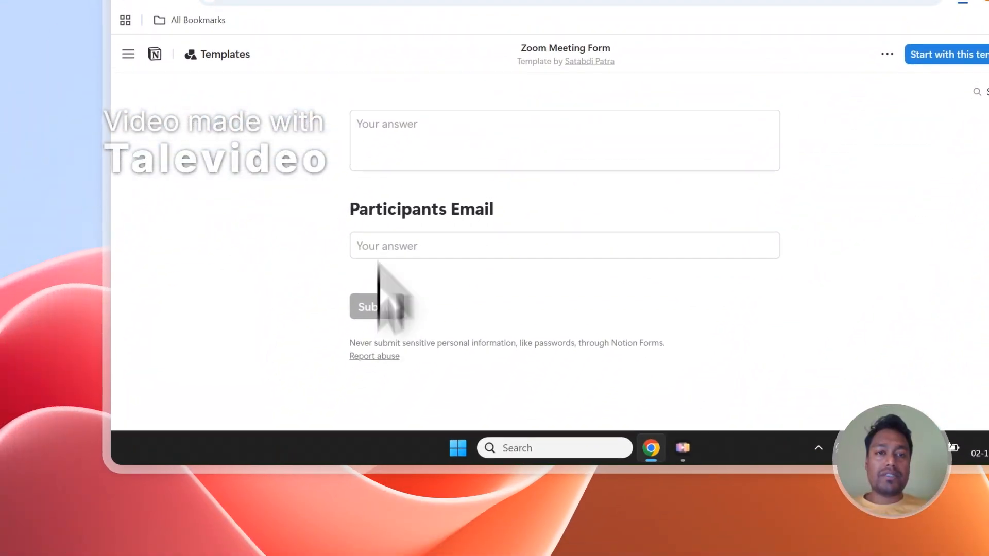
click(341, 32)
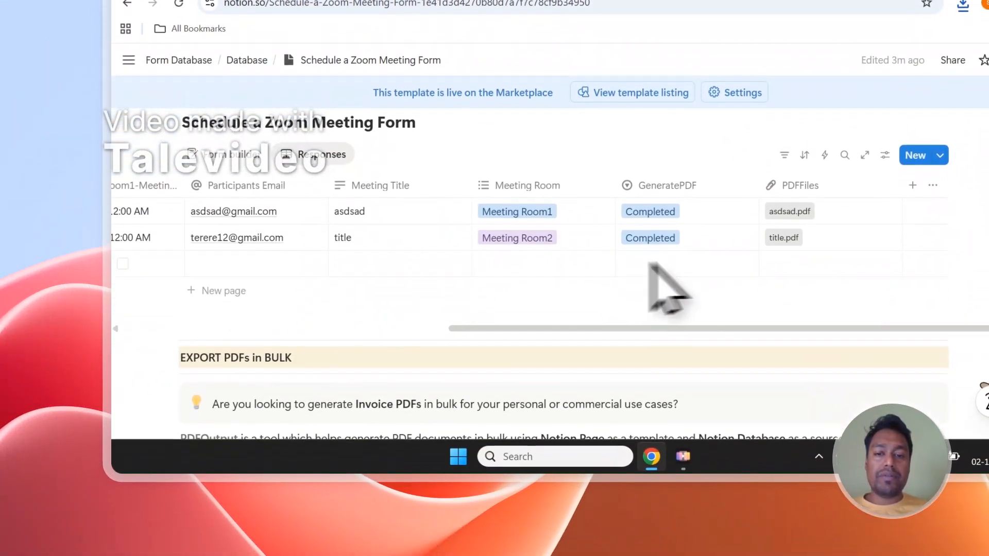
click(656, 303)
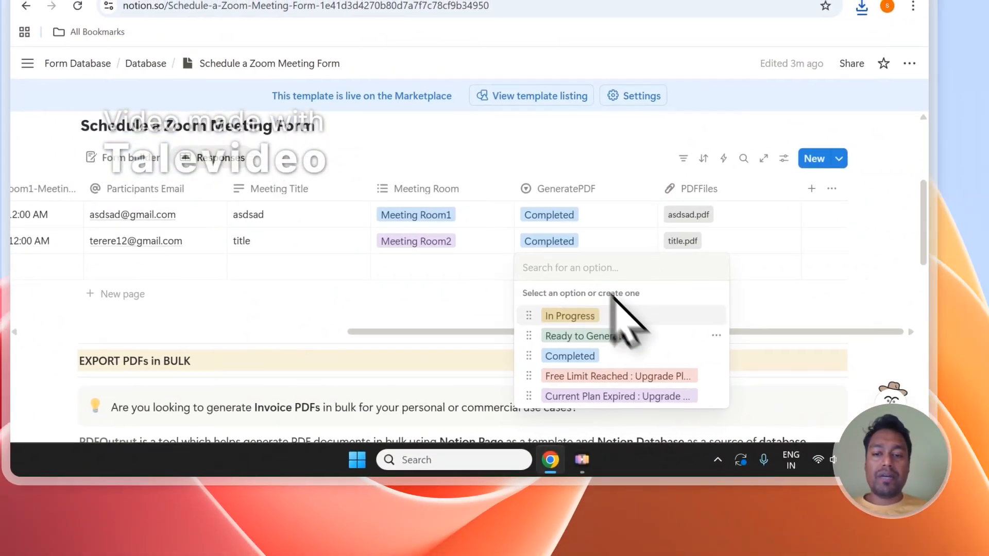
click(618, 336)
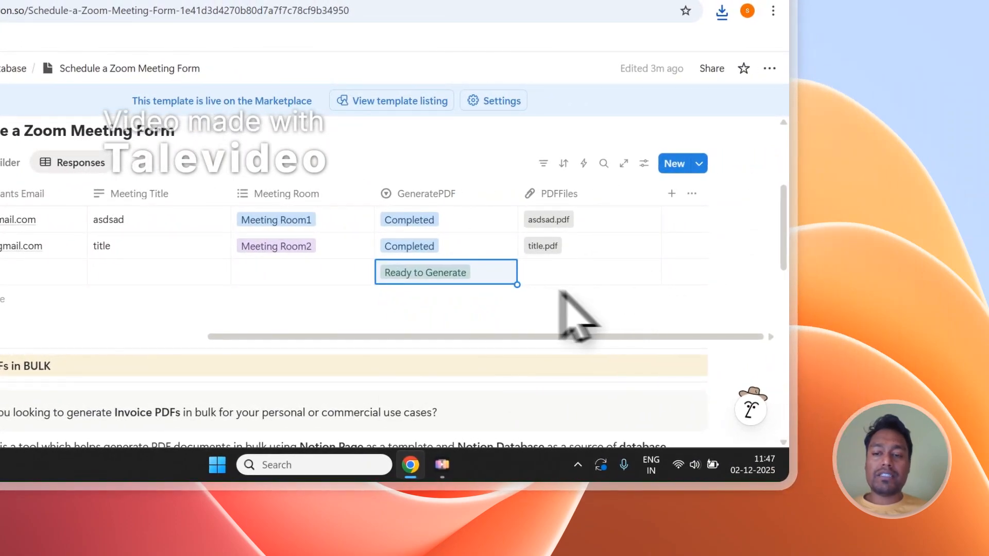
- Review the database, document and mapping settings in PDFOutput, along with the form and its responses table in Notion
click(331, 111)
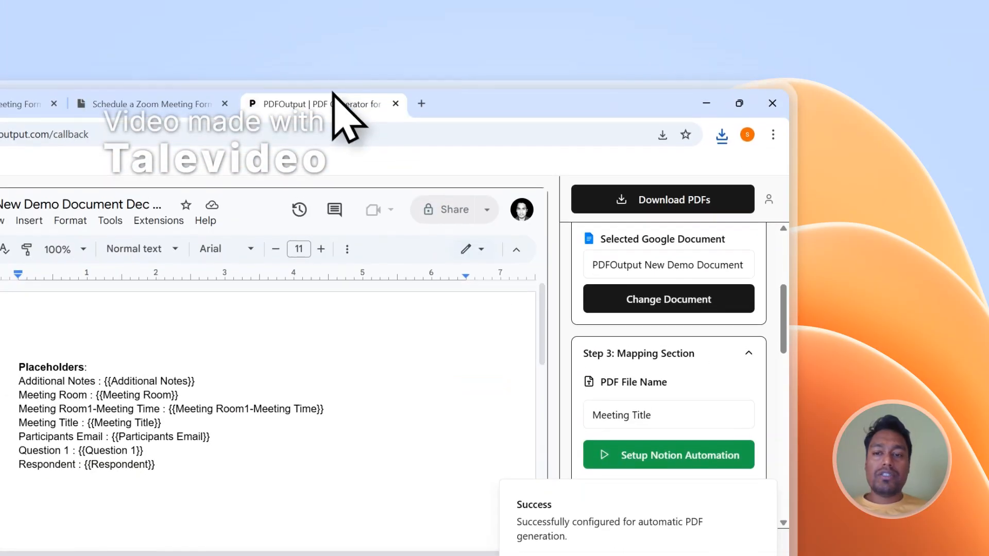
scroll(578, 375, up, 5)
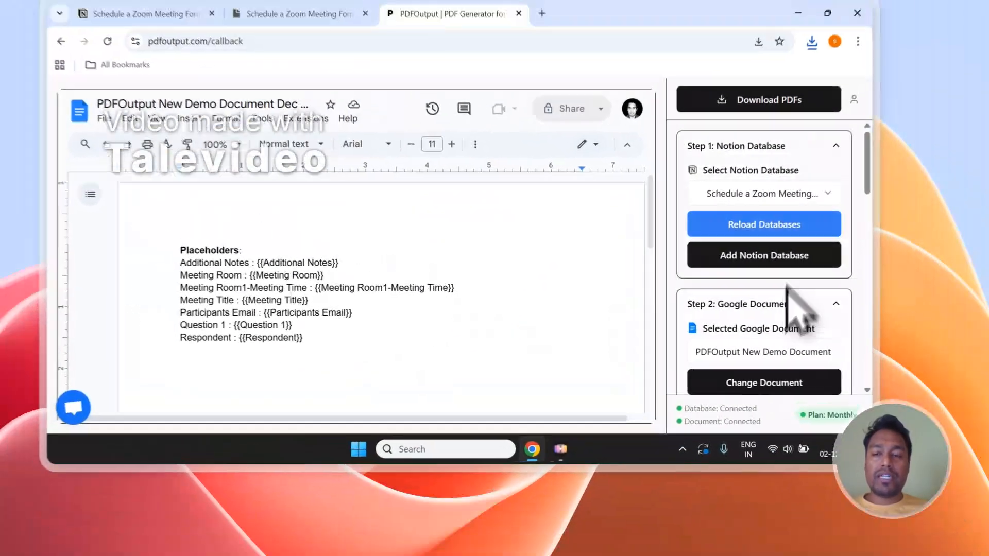
scroll(701, 314, down, 4)
scroll(797, 219, down, 5)
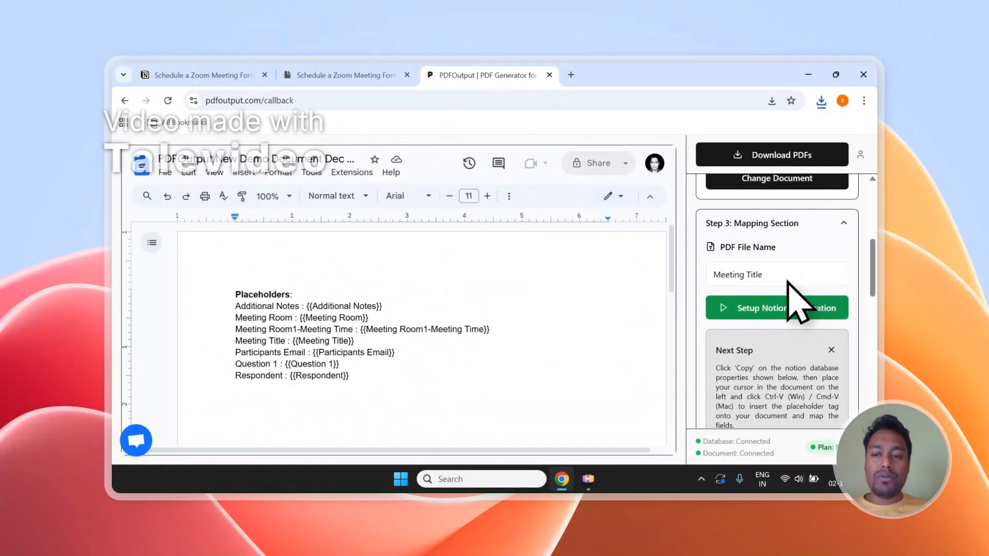
scroll(787, 283, up, 5)
click(340, 75)
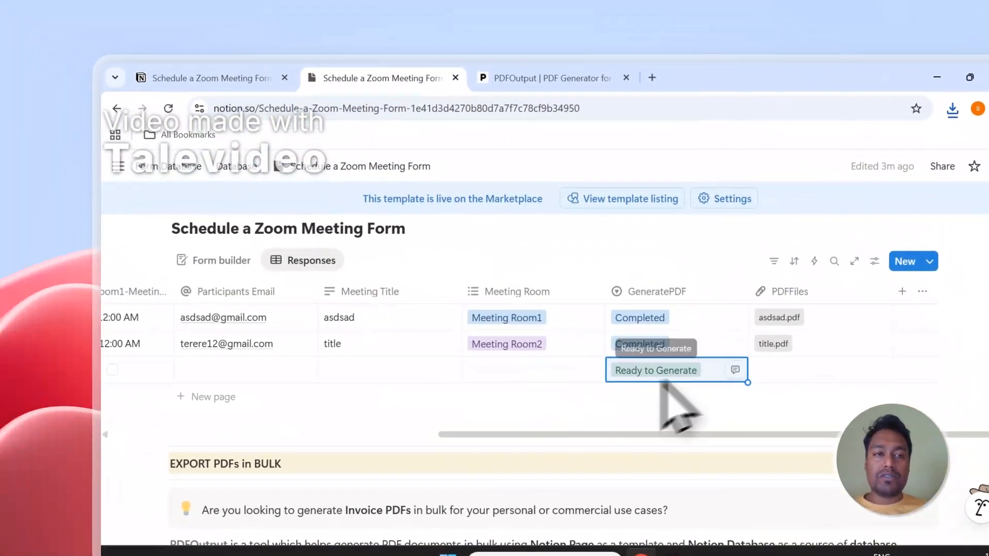
click(184, 54)
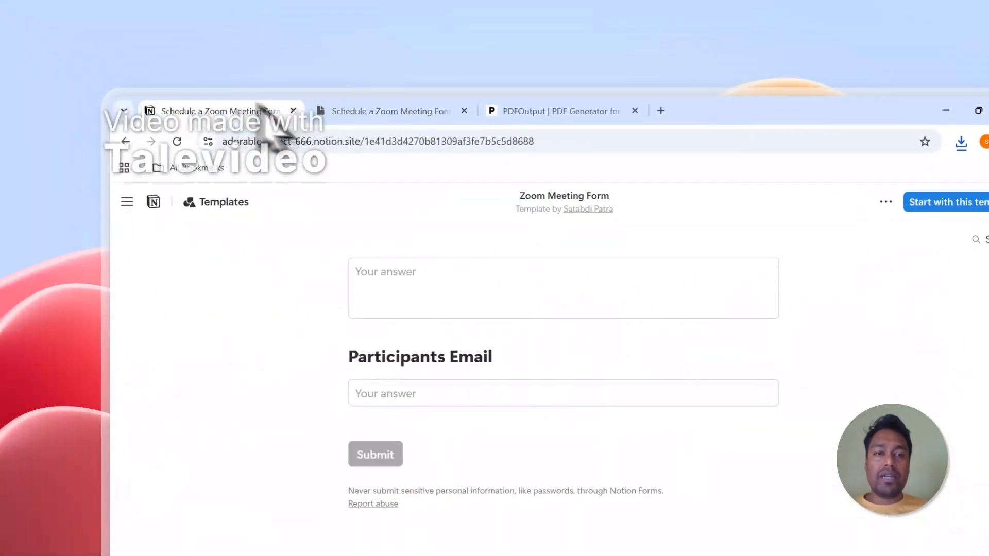
click(382, 107)
click(395, 82)
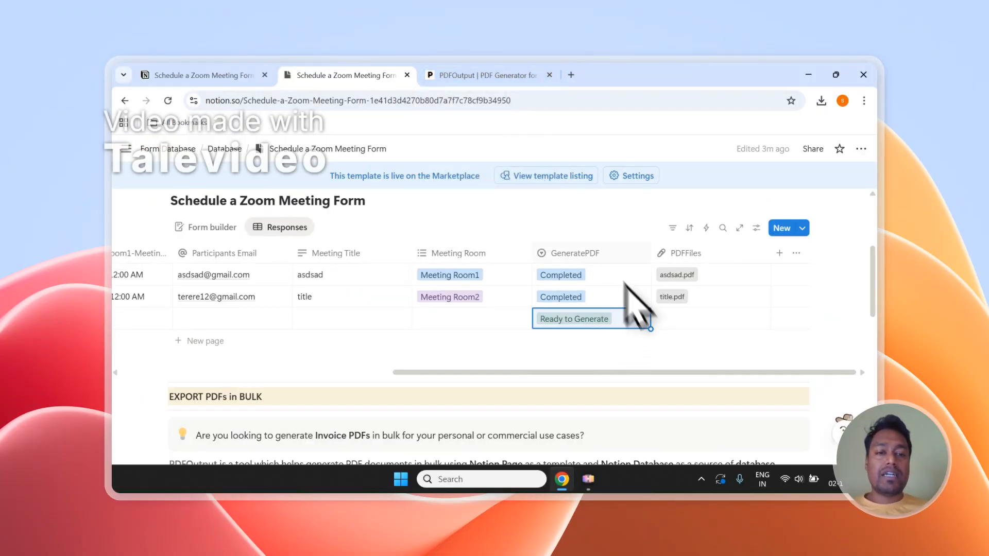
- Check the automation setup in PDFOutput's mapping section again, and look at the support chat before closing it
click(474, 75)
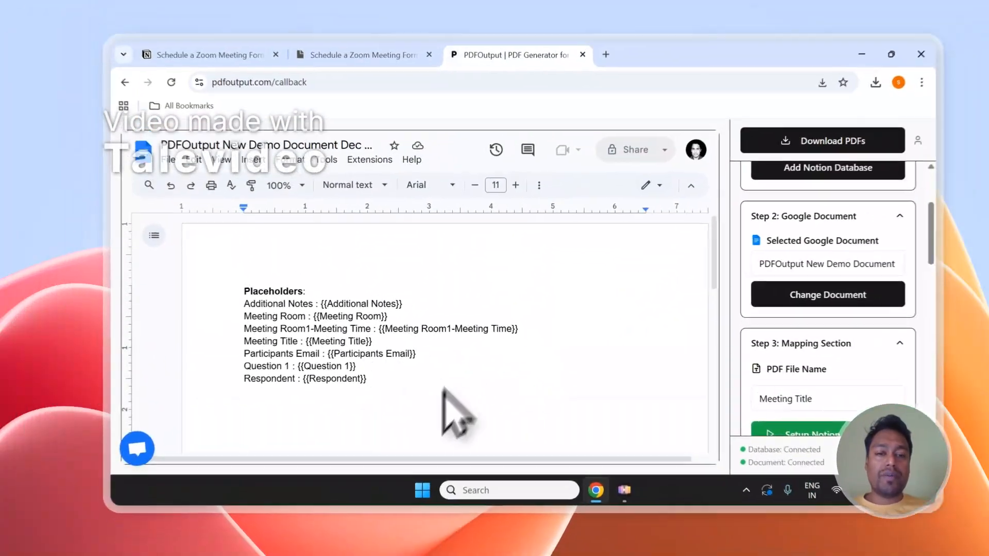
scroll(430, 307, down, 2)
scroll(864, 301, down, 4)
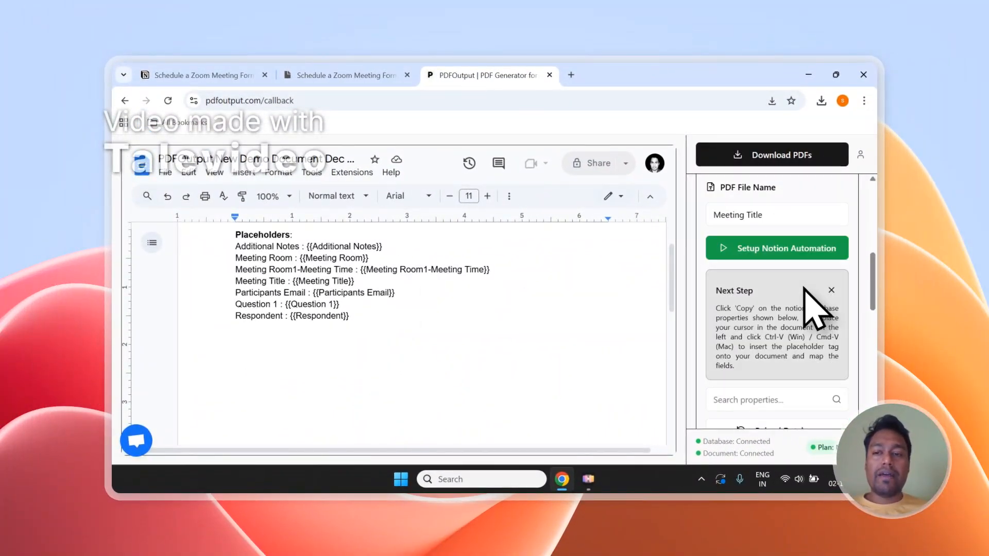
scroll(782, 304, up, 1)
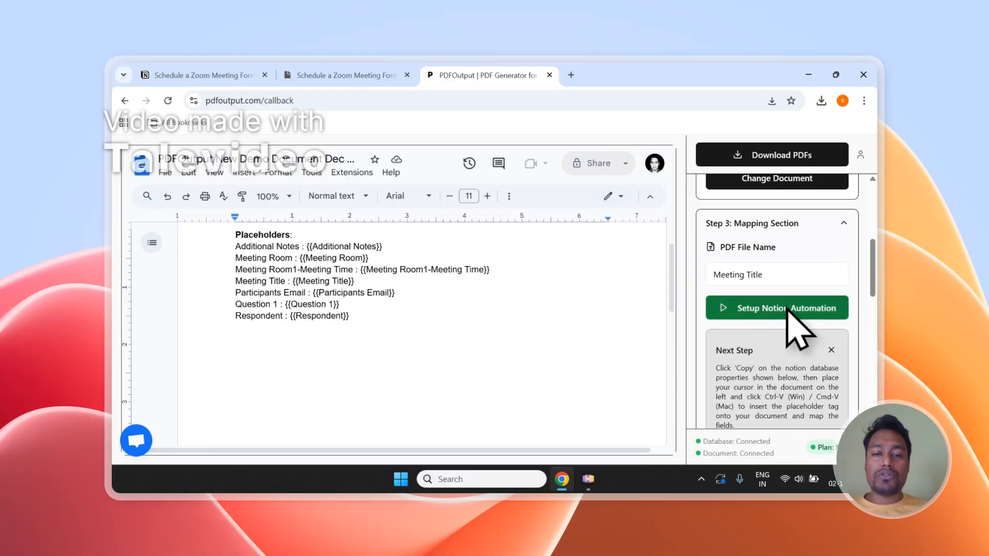
scroll(802, 308, up, 4)
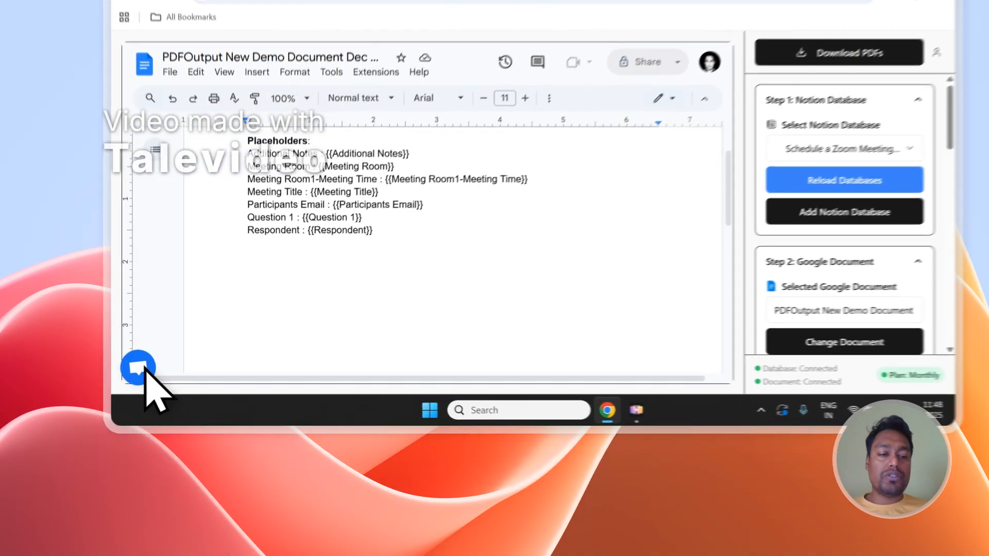
click(138, 441)
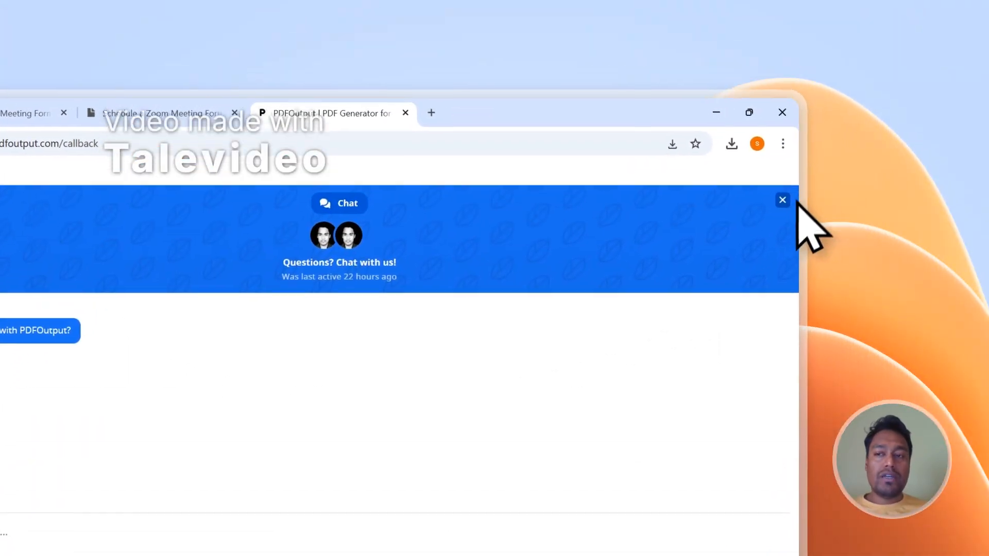
click(872, 100)
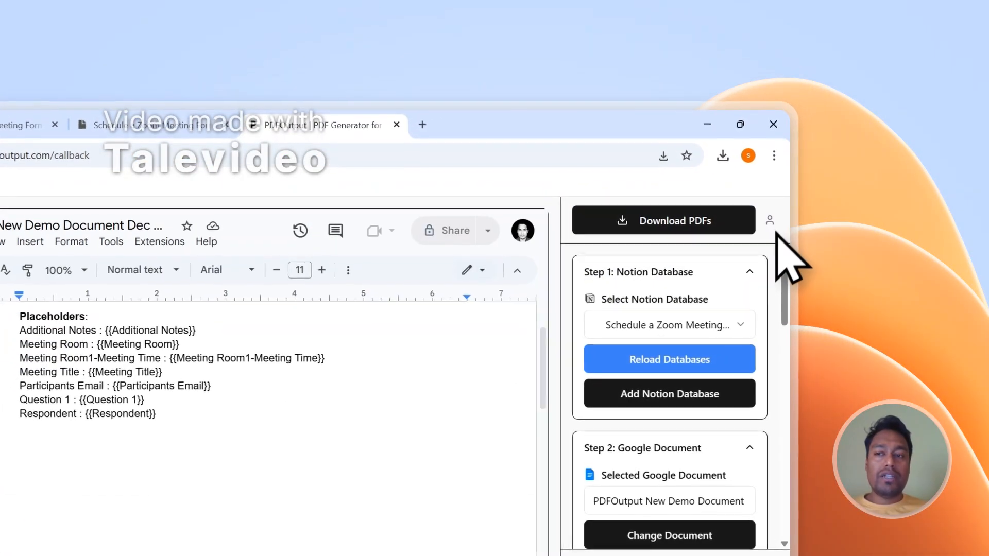
- Sign out of PDFOutput and open the website's Contact page from the footer
click(770, 221)
click(702, 341)
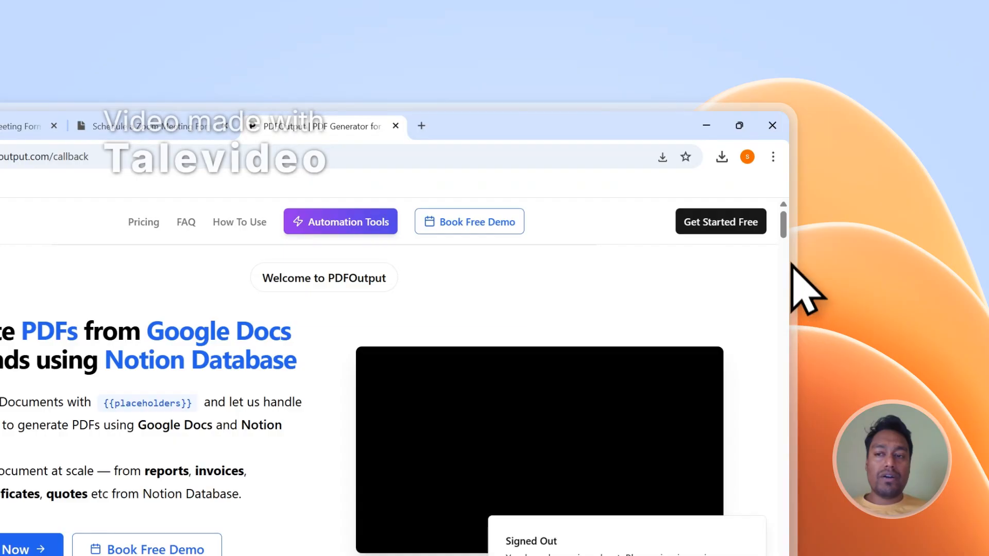
scroll(789, 268, down, 20)
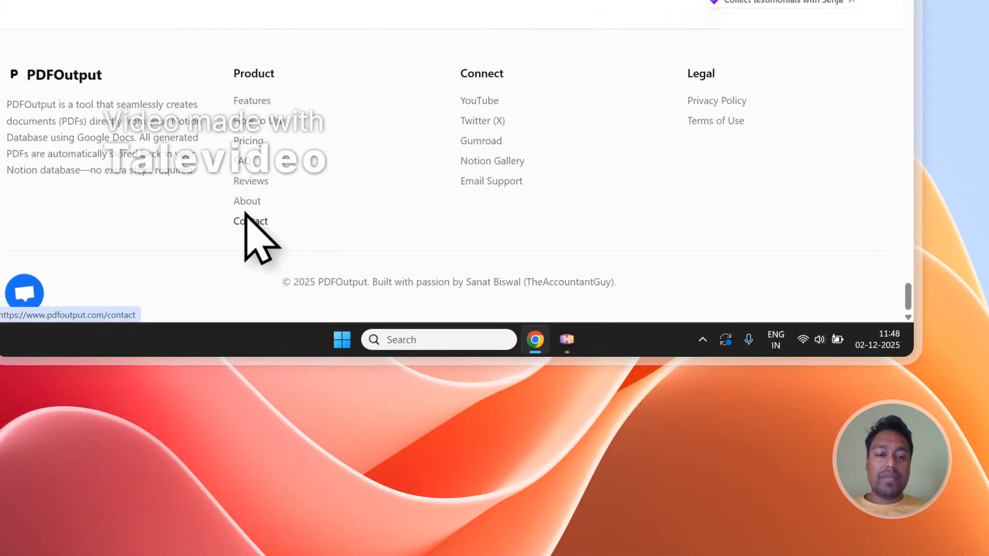
click(250, 221)
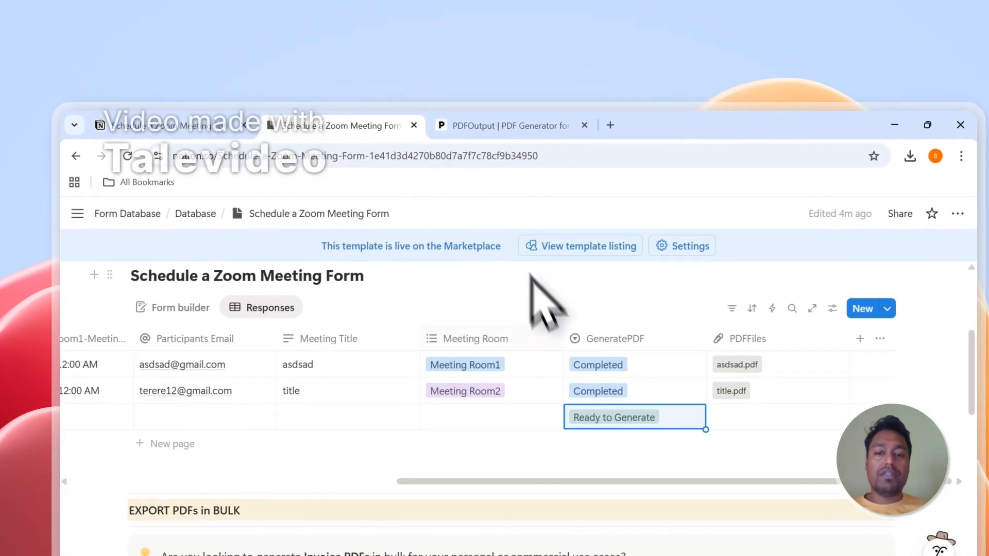
scroll(617, 420, up, 1)
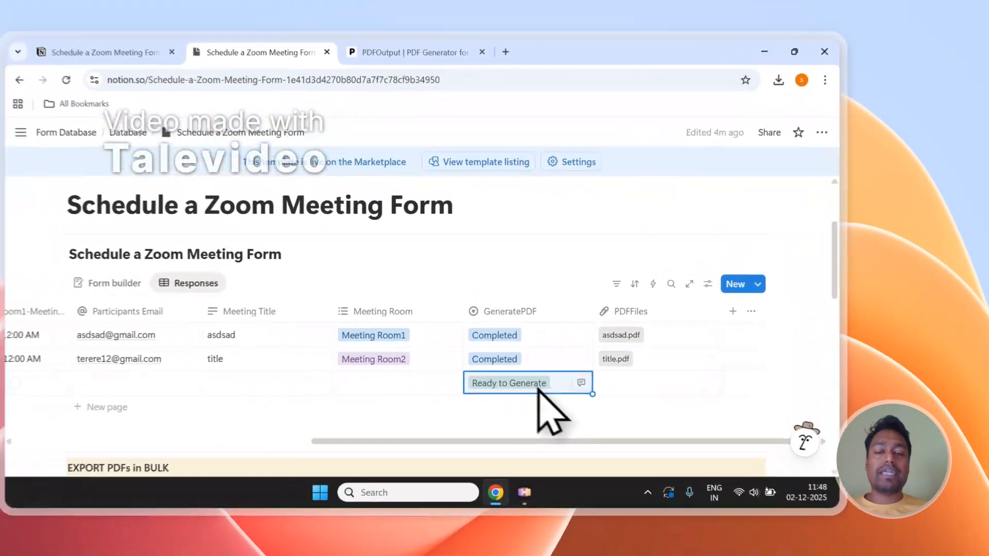